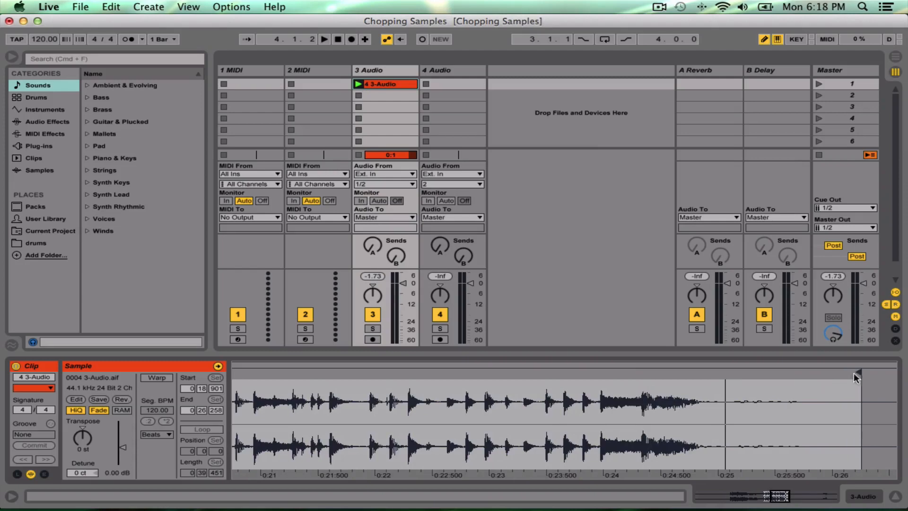
Move the clip's end marker back to the transient at about 0:24.327
mouse_move(854, 371)
left_mouse_down()
mouse_move(657, 378)
mouse_move(646, 421)
left_mouse_up()
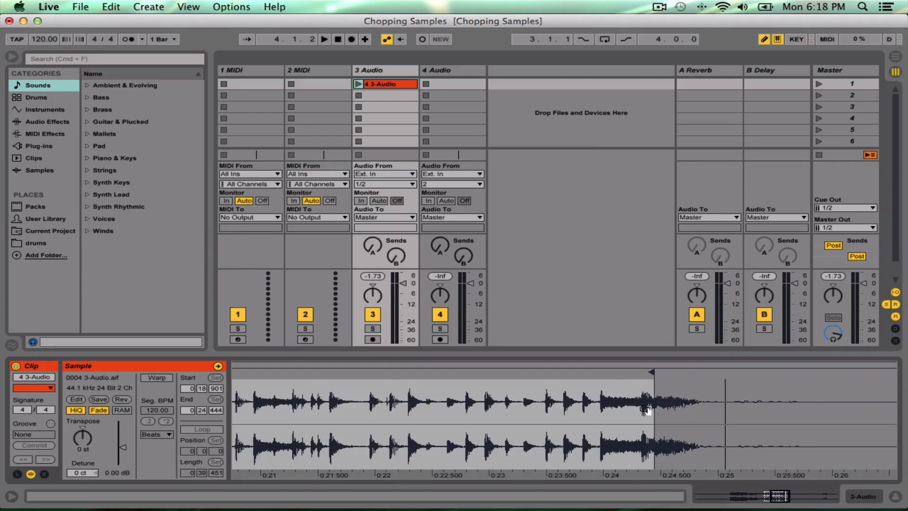
left_click_drag(642, 389, 642, 426)
mouse_move(692, 389)
left_mouse_down()
mouse_move(693, 440)
mouse_move(532, 381)
mouse_move(478, 380)
mouse_move(483, 416)
left_mouse_up()
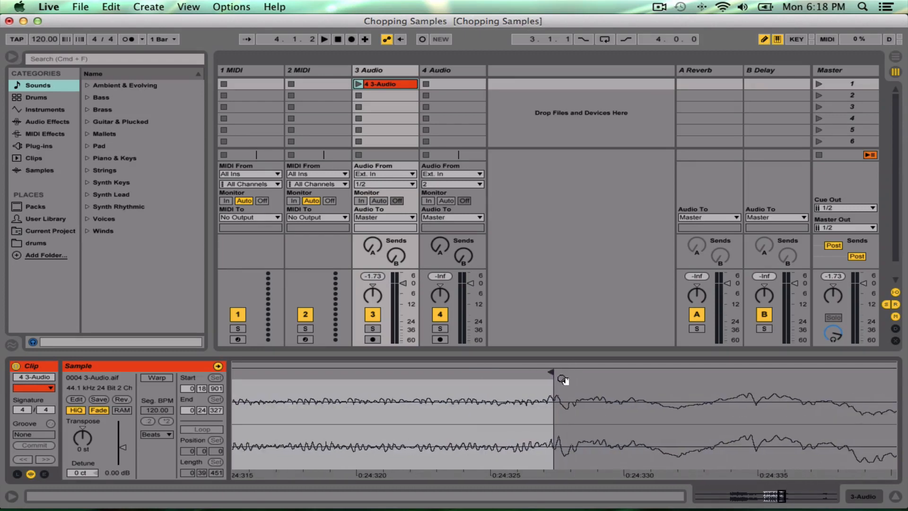
left_click_drag(524, 385, 523, 348)
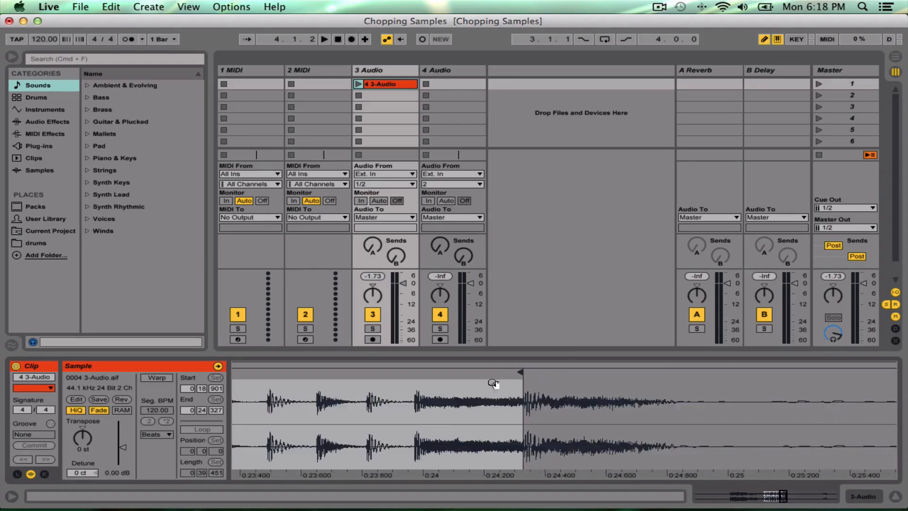
Crop the sample to the region between its start and end markers
scroll(494, 383, "left", 10)
scroll(640, 445, "down", 3)
scroll(640, 445, "left", 15)
scroll(641, 445, "right", 8)
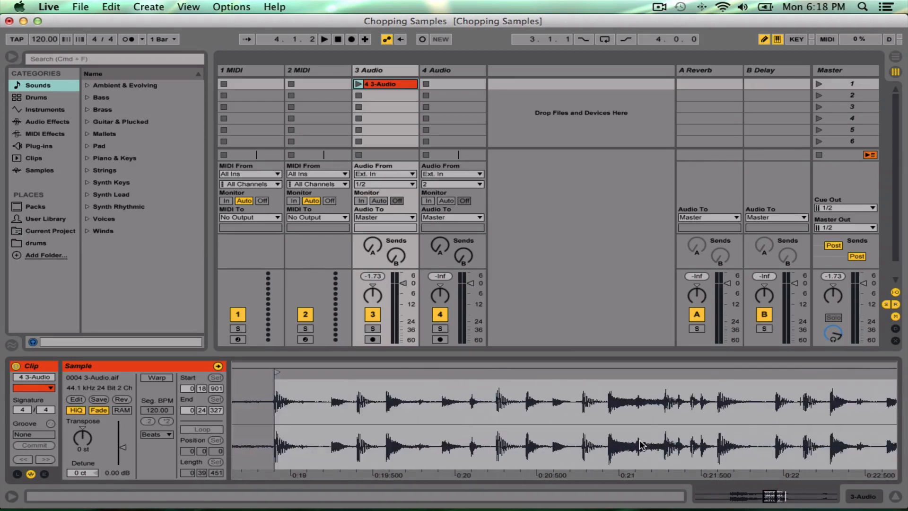
left_click_drag(610, 407, 587, 367)
left_click_drag(626, 388, 615, 416)
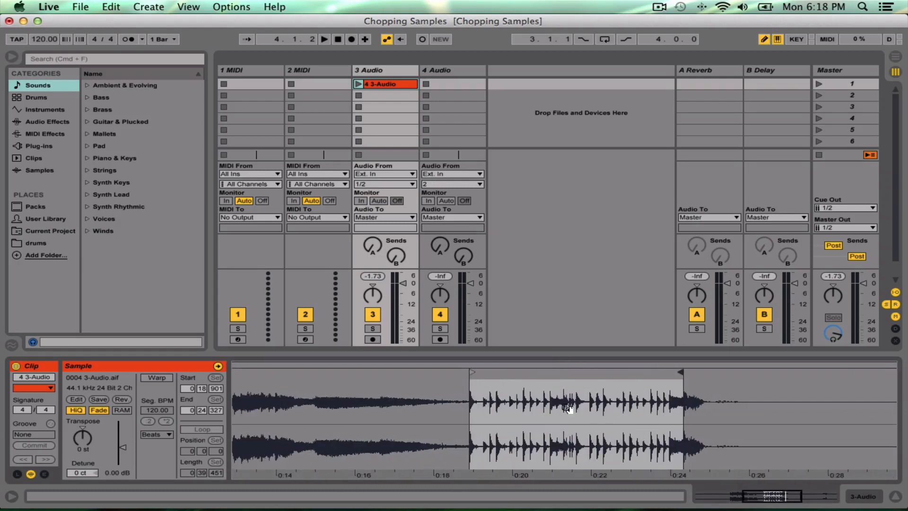
right_click(594, 387)
left_click(618, 390)
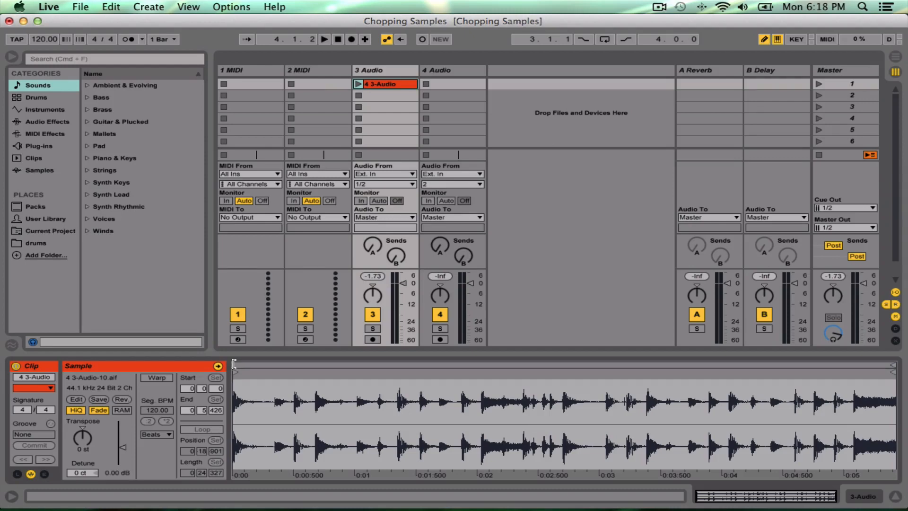
Enable Warp for the cropped clip and set the project tempo to 88 BPM
left_click(152, 378)
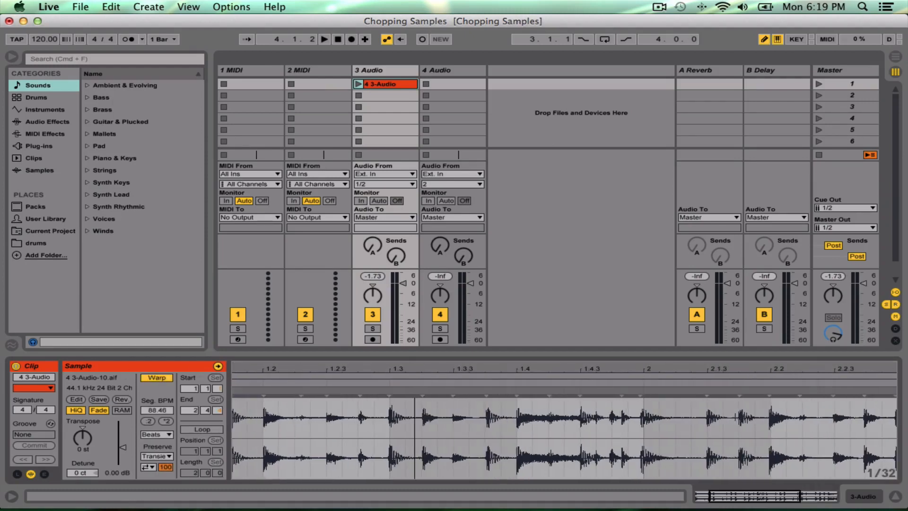
left_click(149, 409)
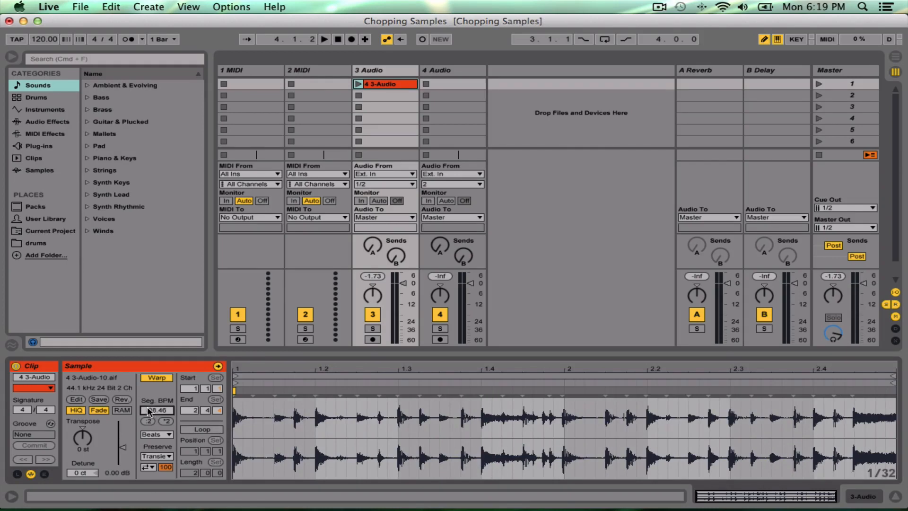
left_click(553, 413)
left_click(231, 389)
left_click(45, 39)
type("88")
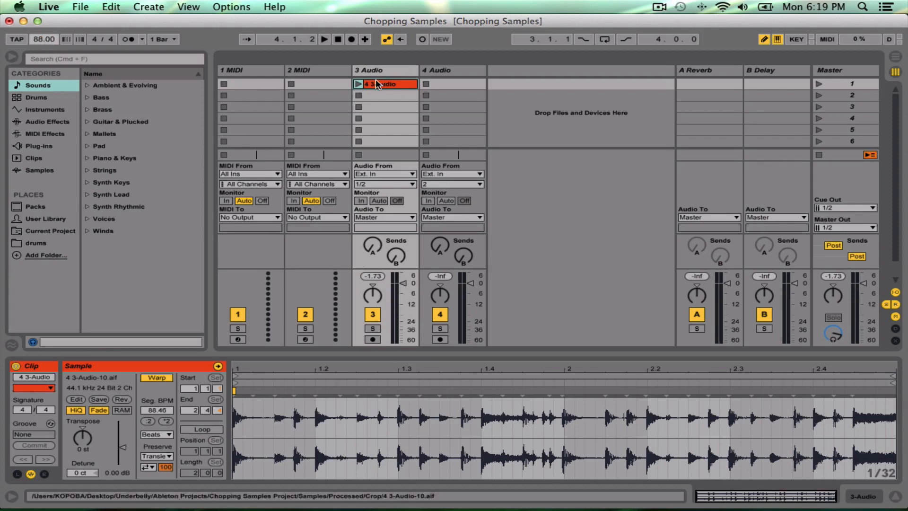
Launch the clip on track 3, enable its Loop option, and stop playback
left_click(358, 83)
left_click(199, 430)
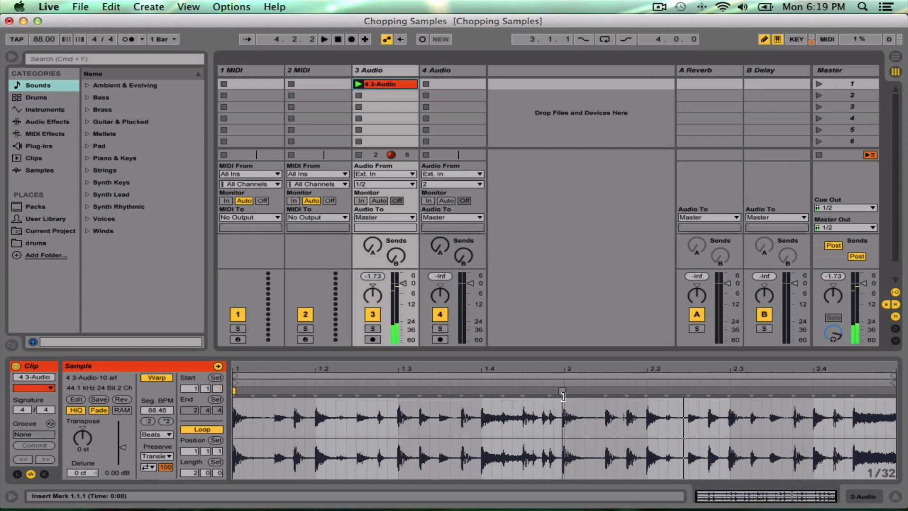
key("space")
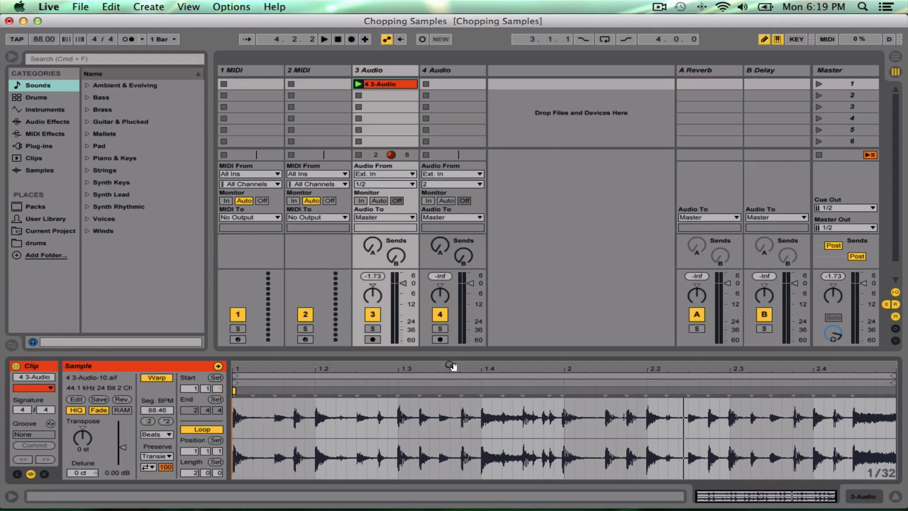
Examine the clip's transients around the bar line and audition the looped clip
left_click_drag(448, 364, 448, 369)
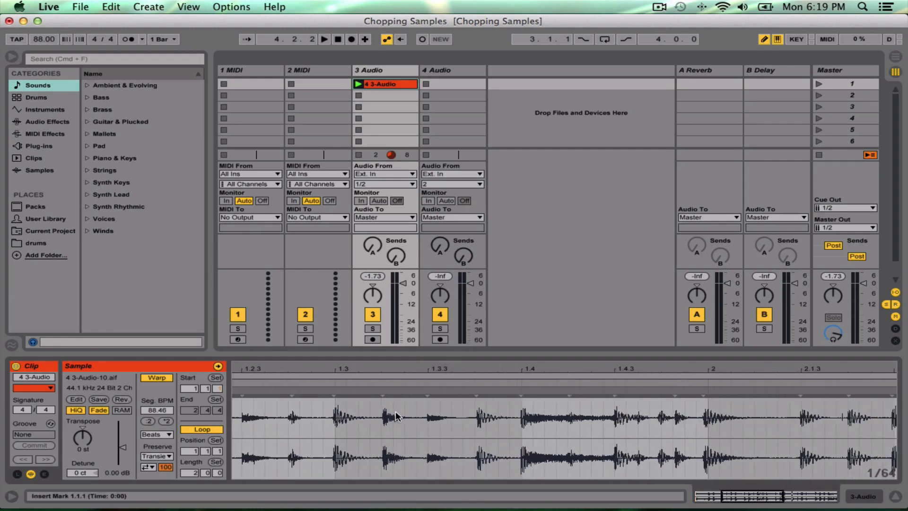
scroll(856, 422, "right", 5)
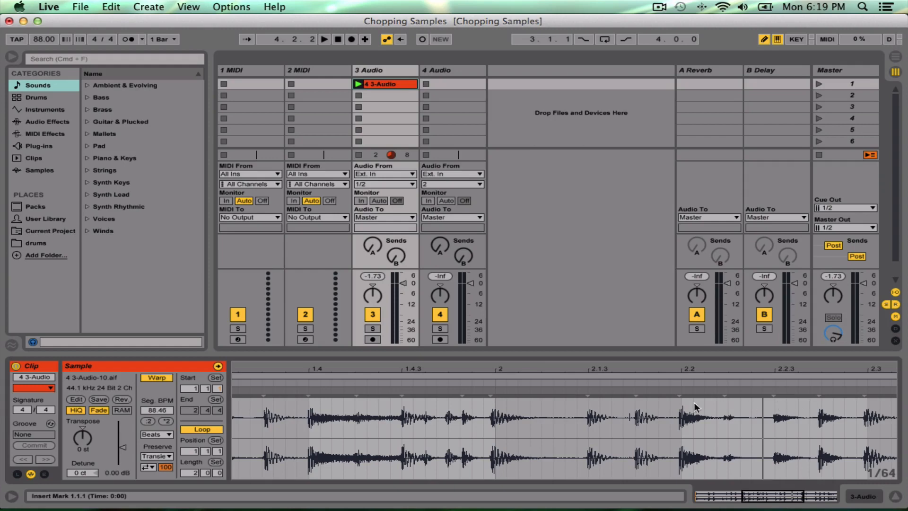
left_click_drag(552, 365, 584, 363)
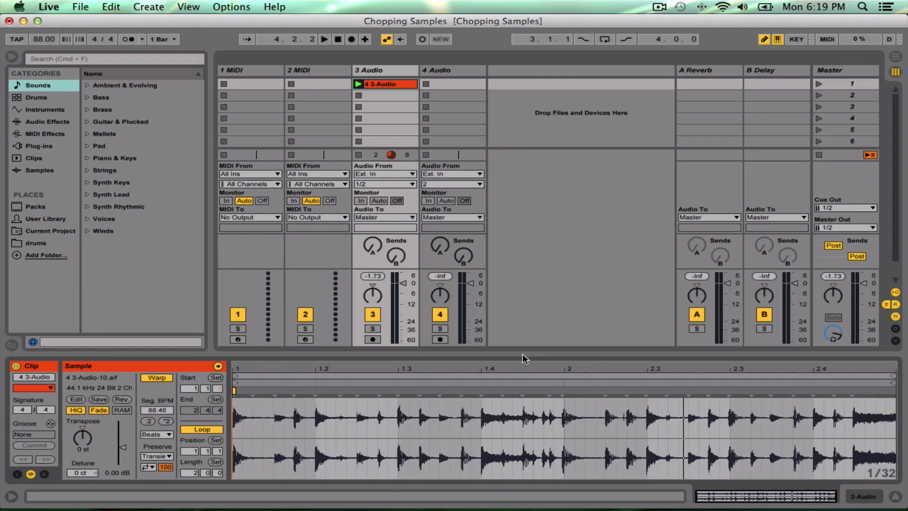
key("space")
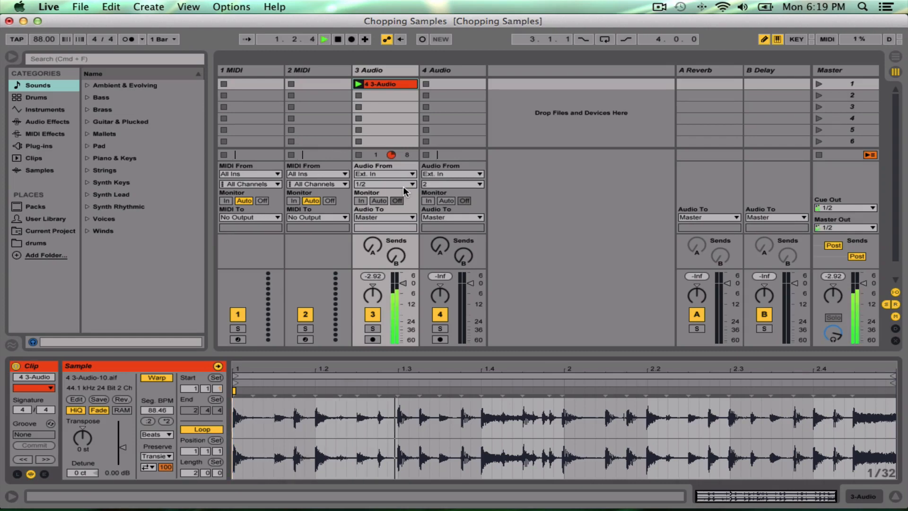
key("space")
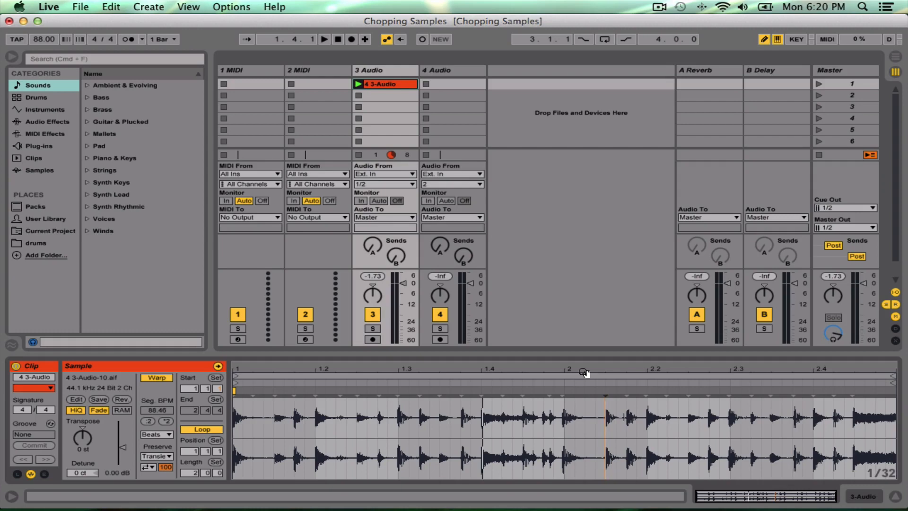
Compare the first bar's transients with the beat grid at closer range and play the loop against it
left_click_drag(600, 370, 693, 373)
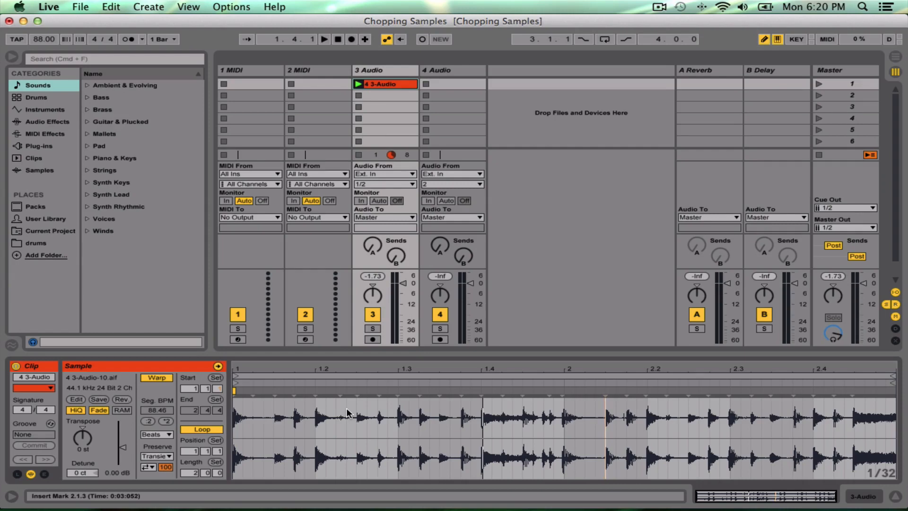
left_click(282, 374)
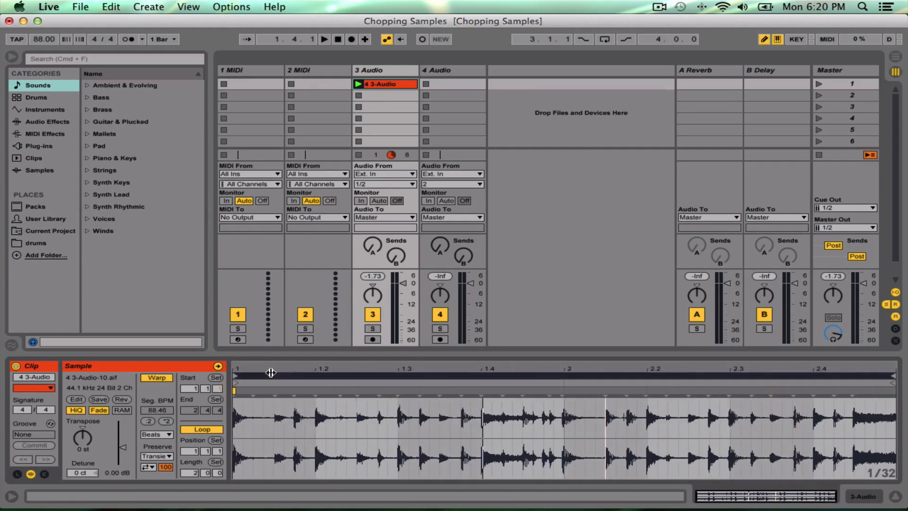
mouse_move(276, 367)
left_mouse_down()
mouse_move(272, 384)
mouse_move(273, 366)
left_mouse_up()
left_click(357, 431)
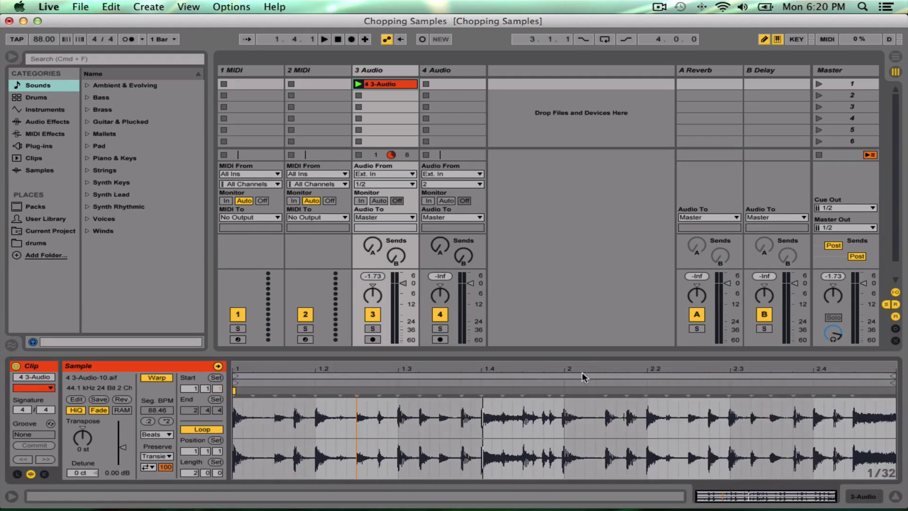
mouse_move(575, 369)
left_mouse_down()
mouse_move(575, 377)
mouse_move(575, 369)
left_mouse_up()
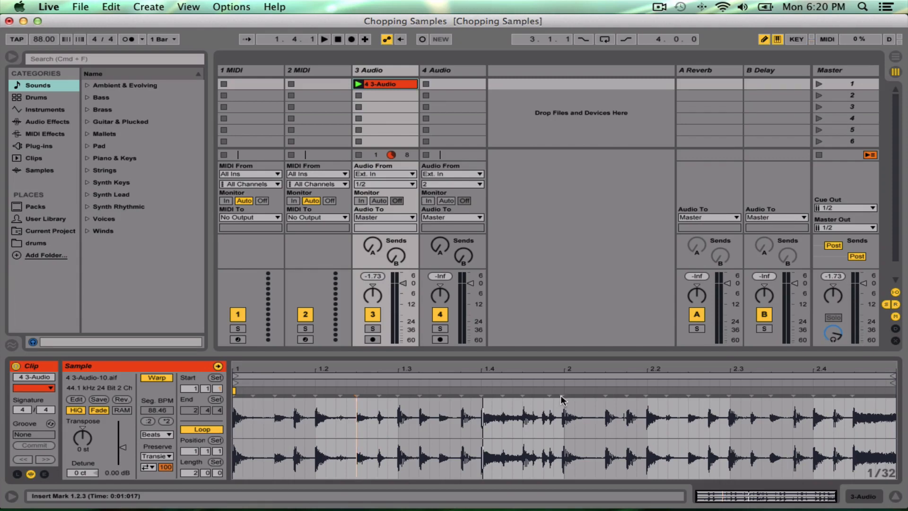
left_click_drag(410, 368, 488, 401)
left_click(337, 375)
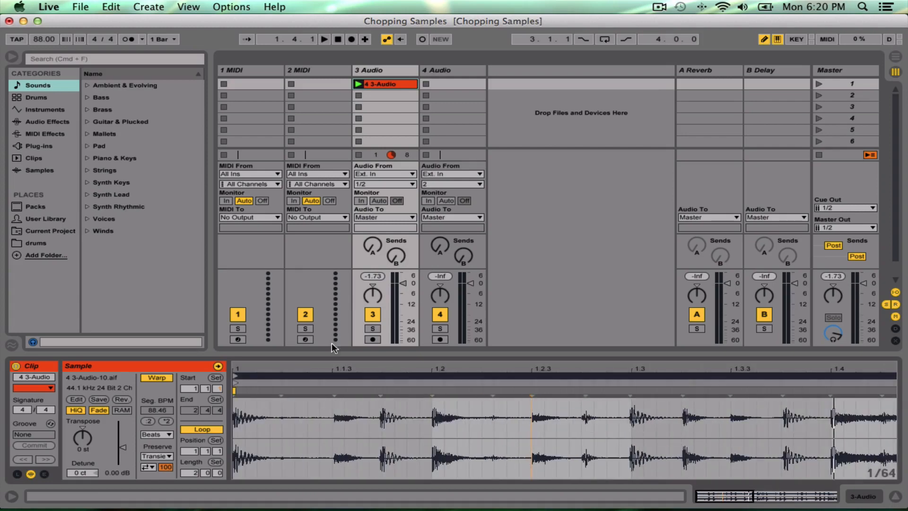
left_click_drag(281, 367, 281, 350)
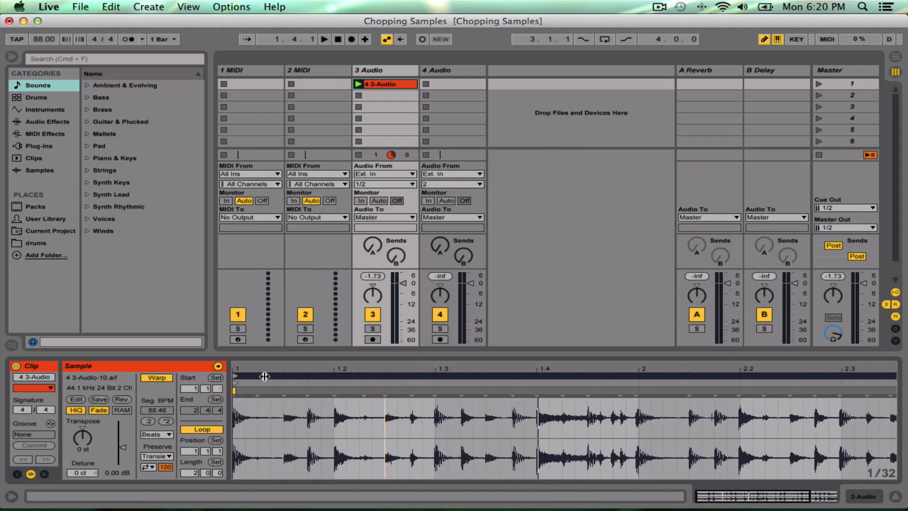
left_click_drag(277, 370, 335, 391)
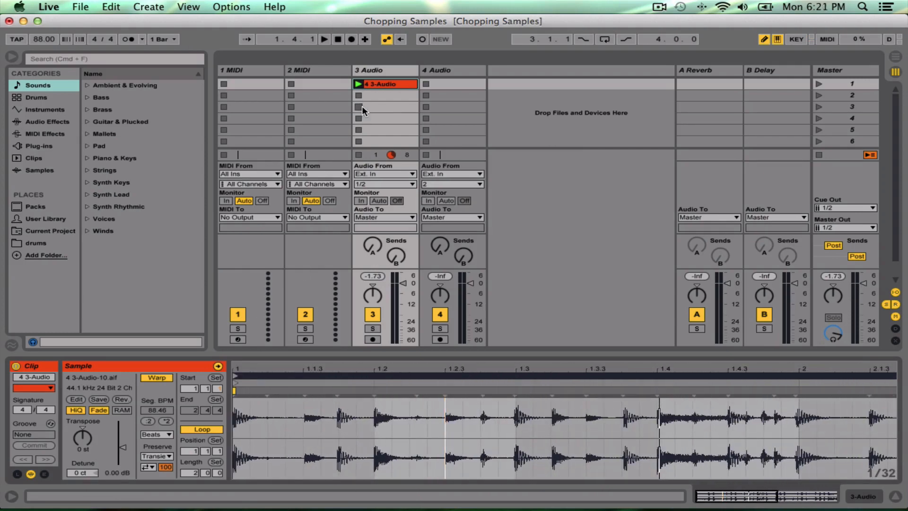
key("space")
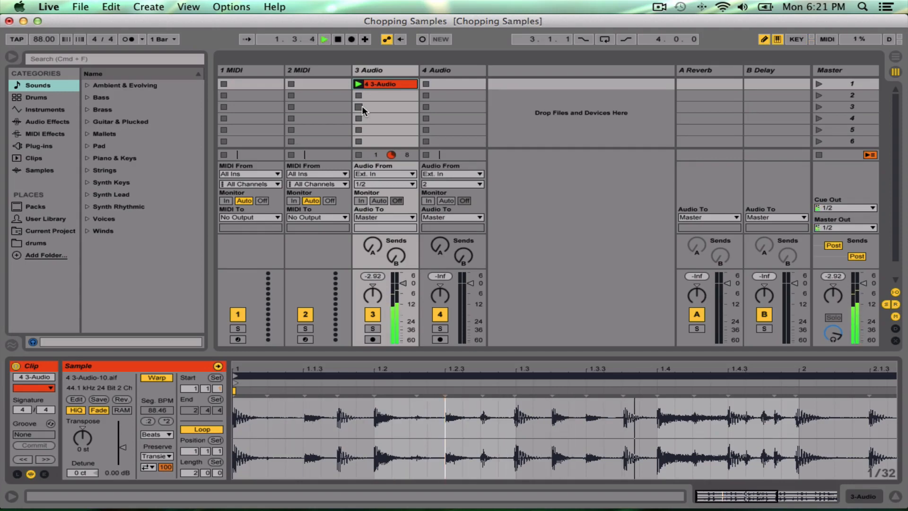
key("space")
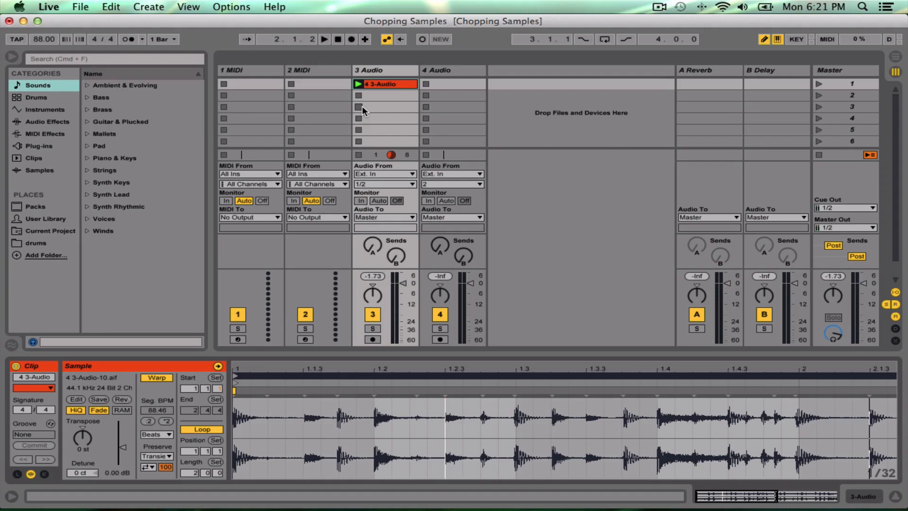
Add warp markers on the eighth-note transients of bar 1, from 1.1.3 through 1.4.3
left_click_drag(310, 367, 269, 395)
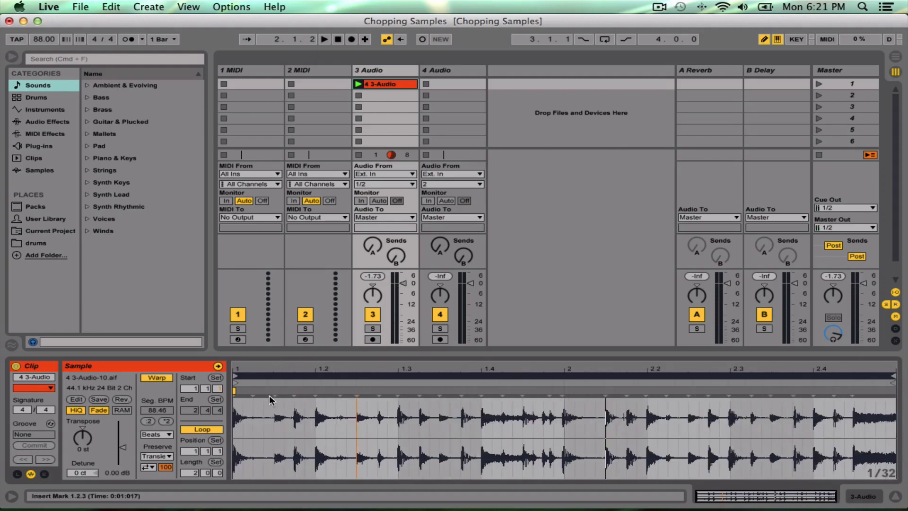
left_click(273, 392)
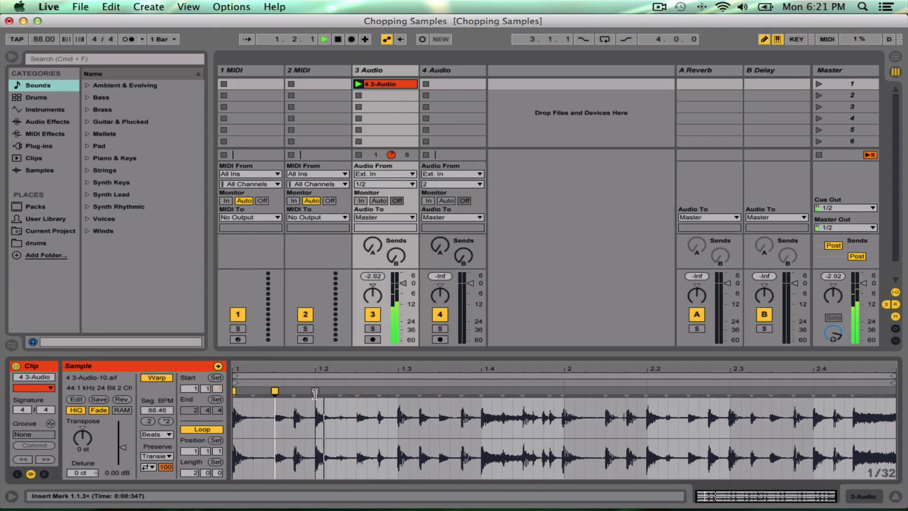
double_click(357, 392)
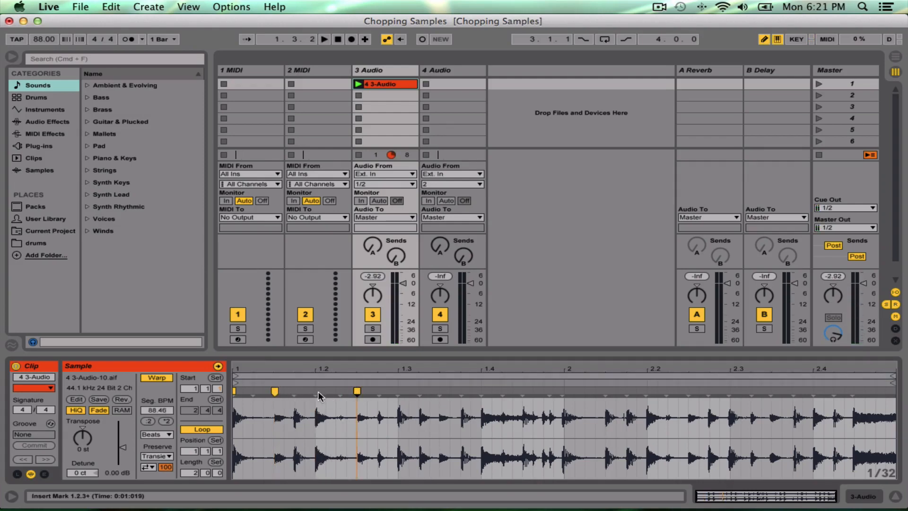
double_click(316, 392)
double_click(398, 393)
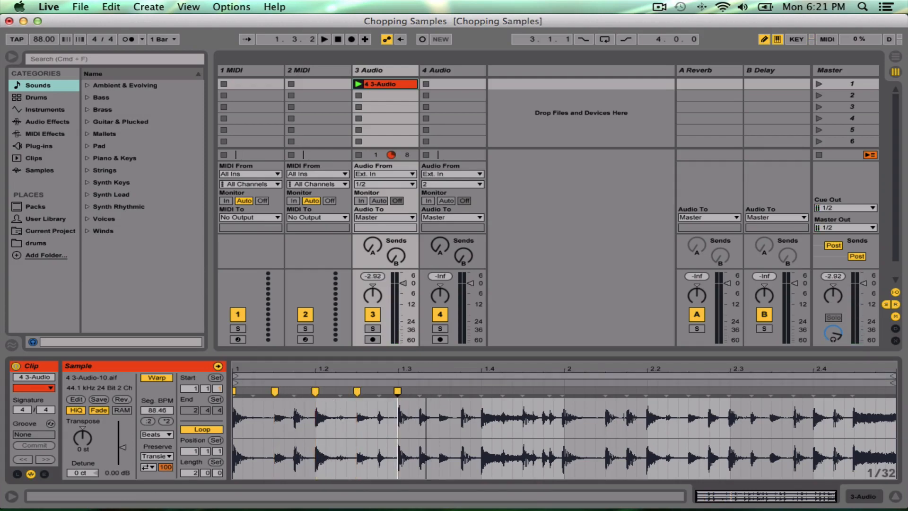
left_click_drag(449, 371, 449, 396)
double_click(452, 393)
scroll(503, 403, "right", 4)
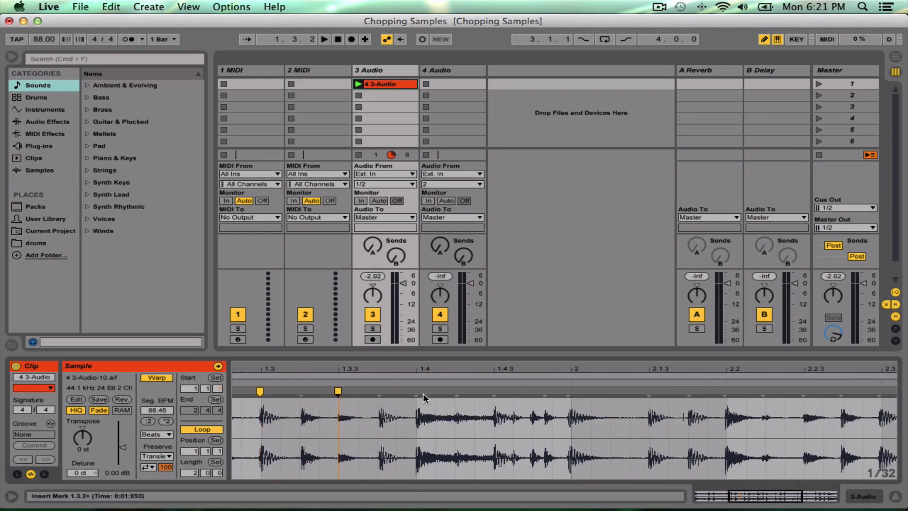
double_click(417, 393)
double_click(494, 392)
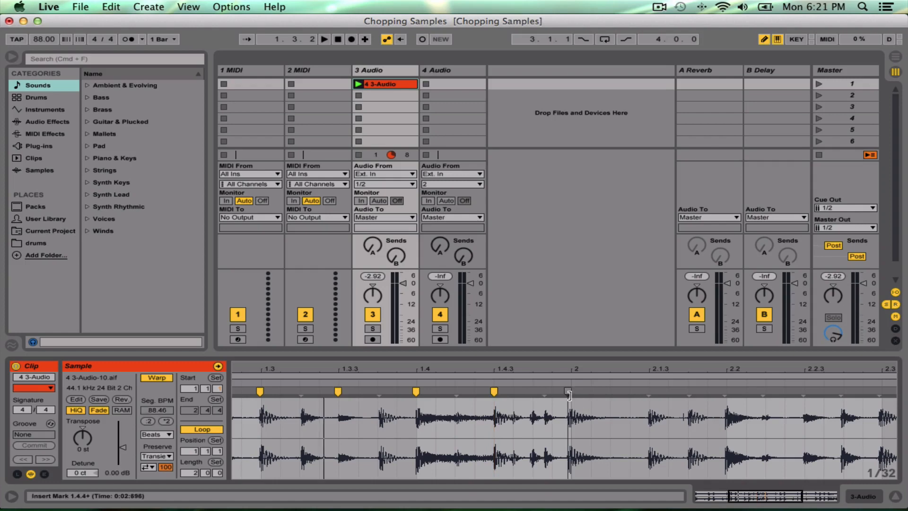
Add warp markers on the eighth-note transients of bar 2, from its first beat through 2.4.3
double_click(568, 393)
double_click(649, 393)
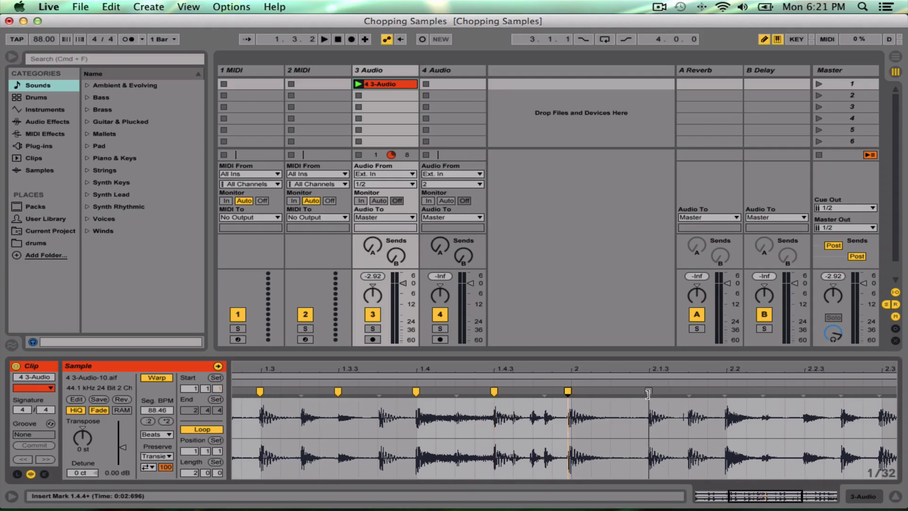
double_click(724, 392)
double_click(803, 391)
scroll(797, 401, "right", 5)
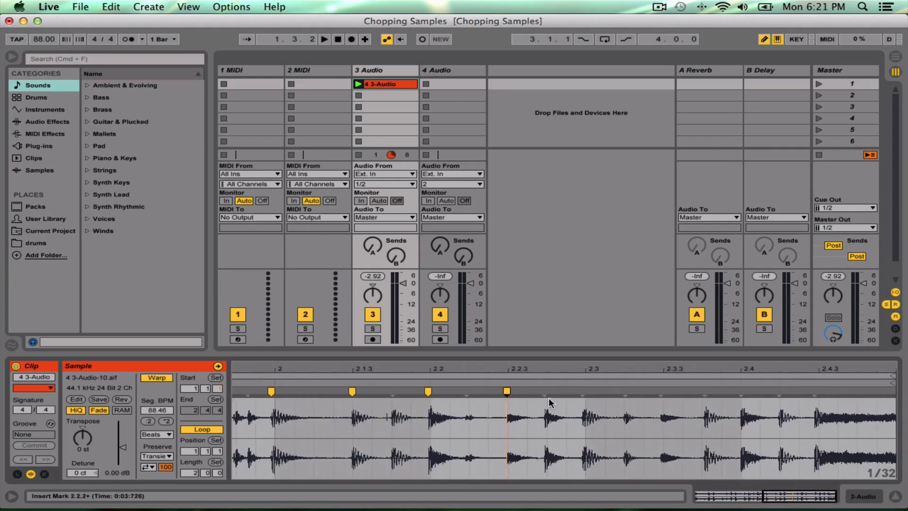
double_click(583, 391)
double_click(661, 391)
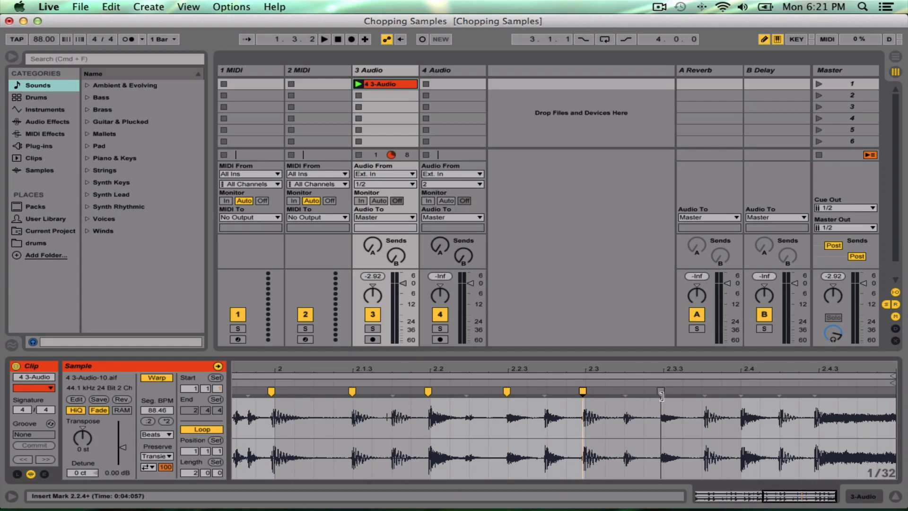
double_click(741, 392)
double_click(815, 392)
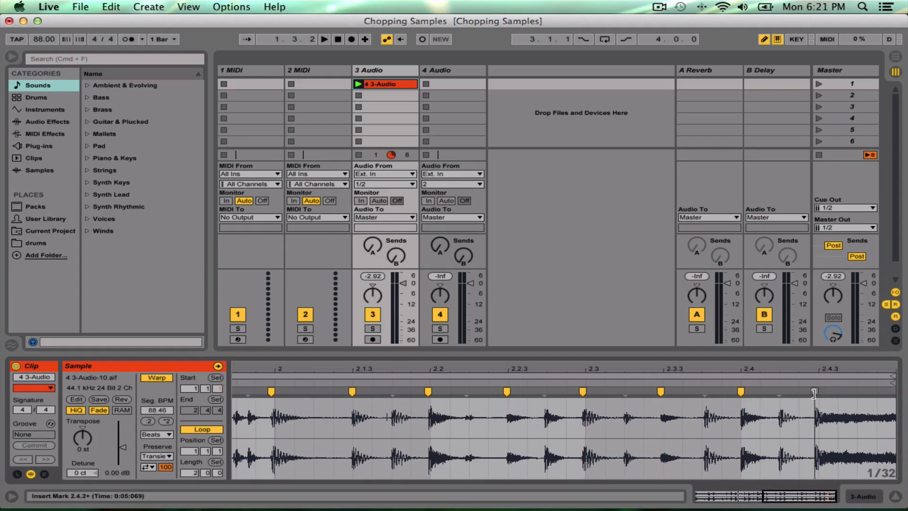
Play back the two-bar loop to check it with all its warp markers in place
left_click_drag(789, 368, 787, 326)
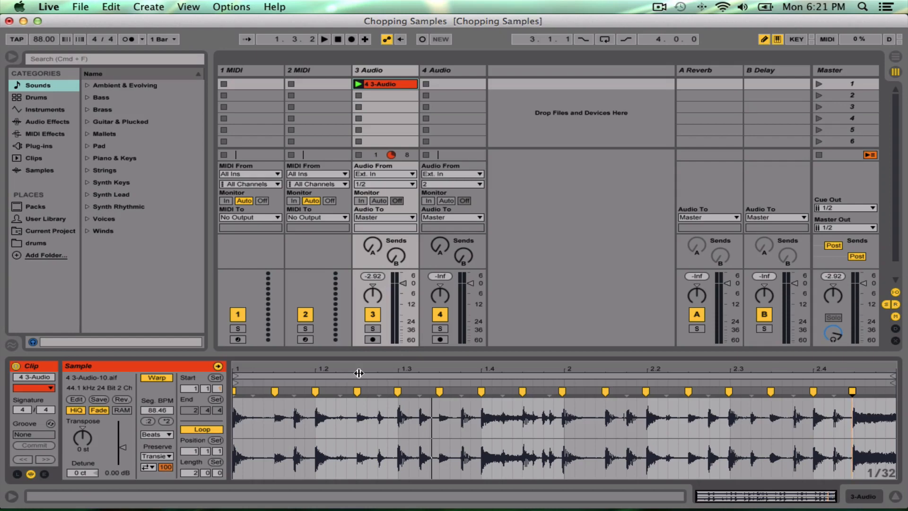
key("space")
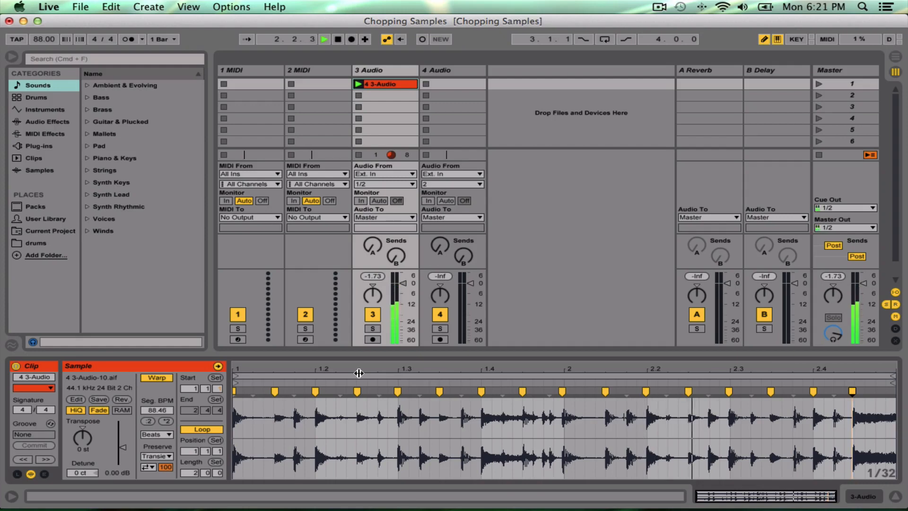
key("F9")
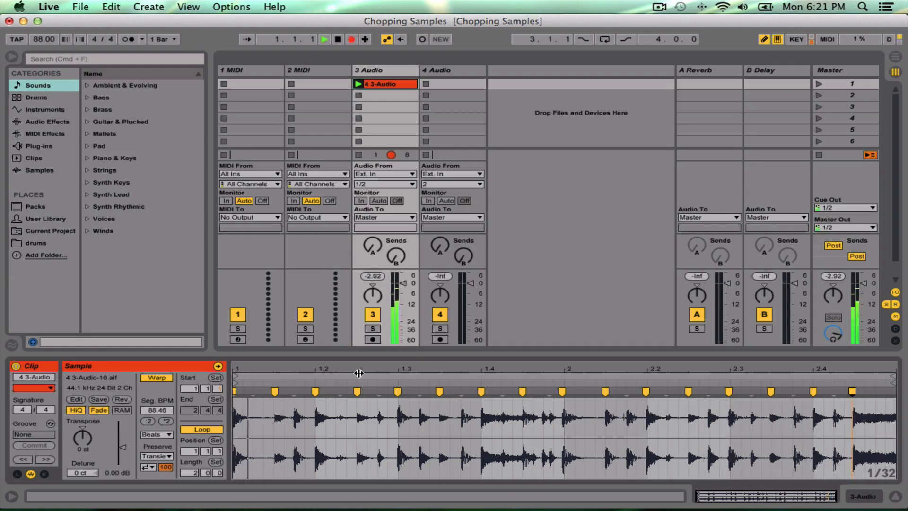
key("space")
Start slicing the audio clip to a new MIDI track with one slice per Warp Marker
right_click(533, 424)
left_click(486, 420)
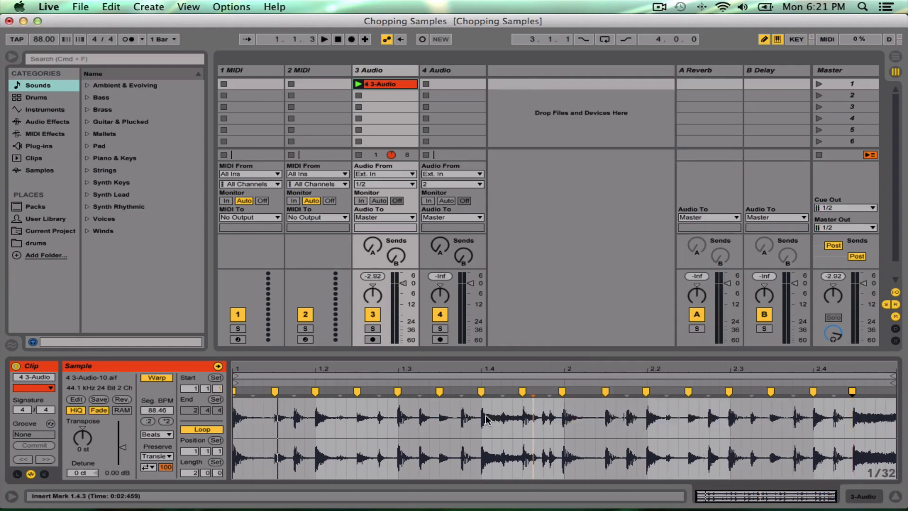
right_click(469, 433)
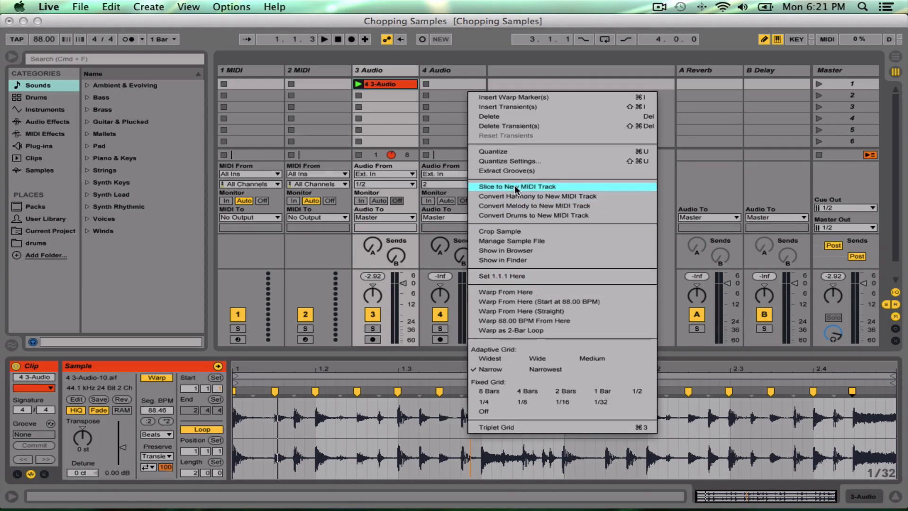
left_click(516, 187)
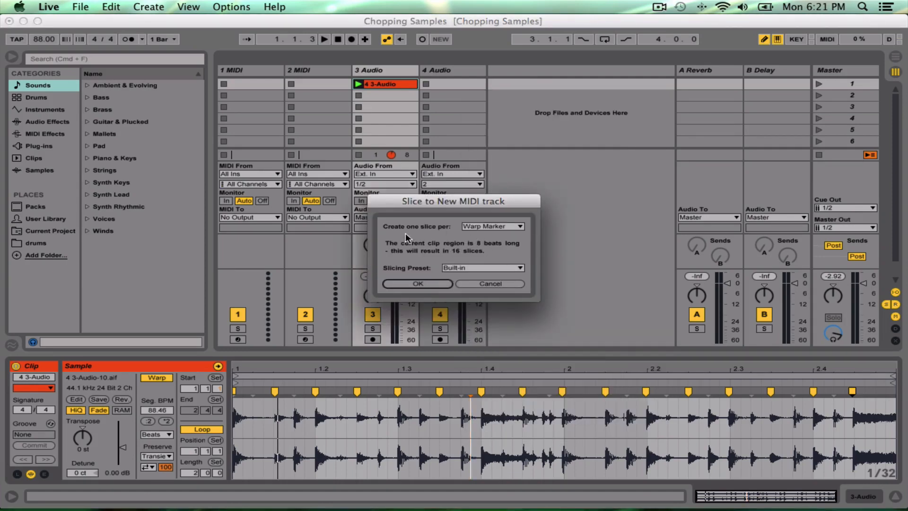
left_click(486, 225)
left_click(485, 225)
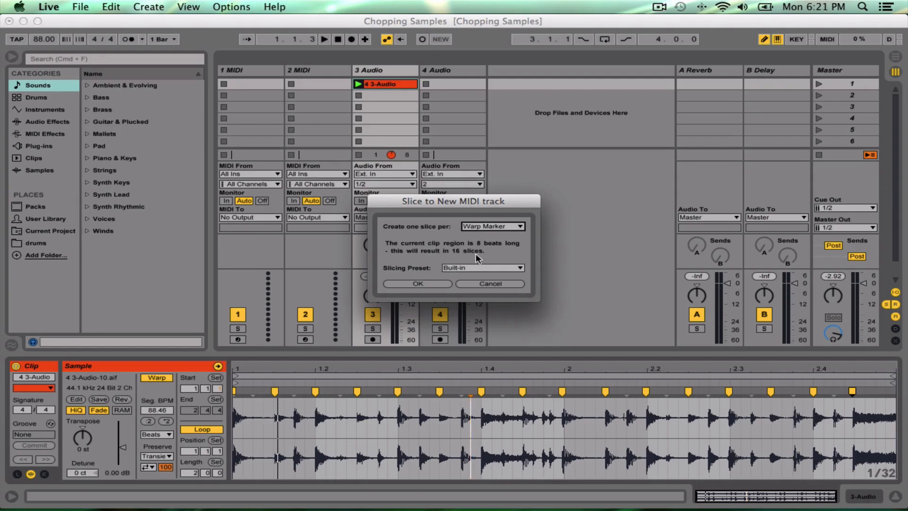
left_click(486, 225)
left_click(492, 233)
Choose the MPC Sampler (Live 8) slicing preset and create the sliced MIDI track
left_click(458, 268)
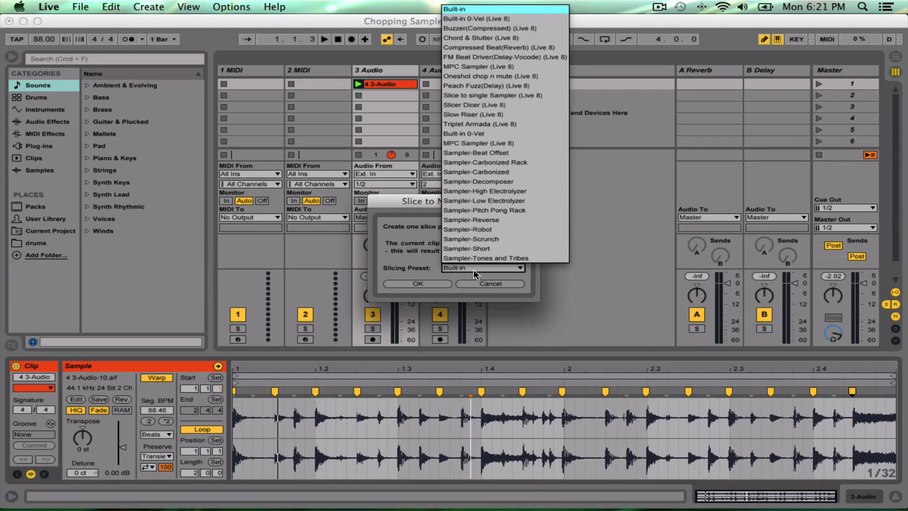
left_click(478, 66)
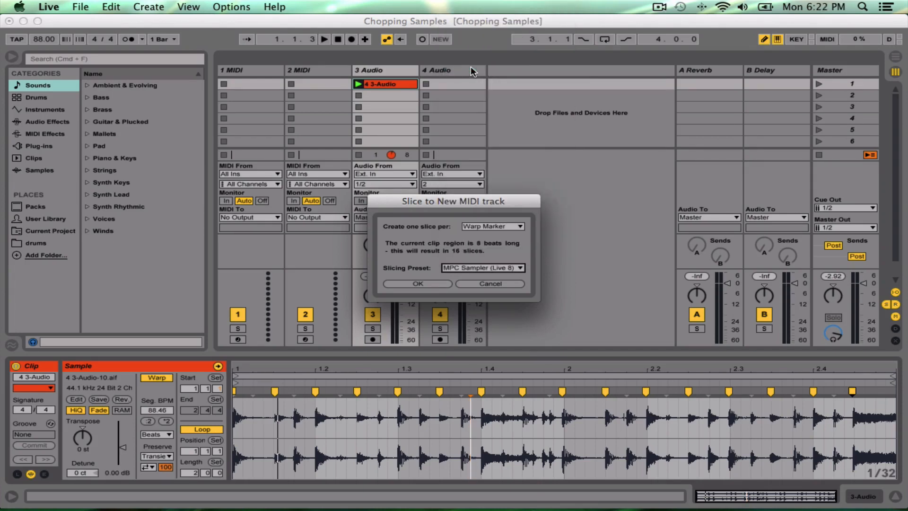
left_click(414, 285)
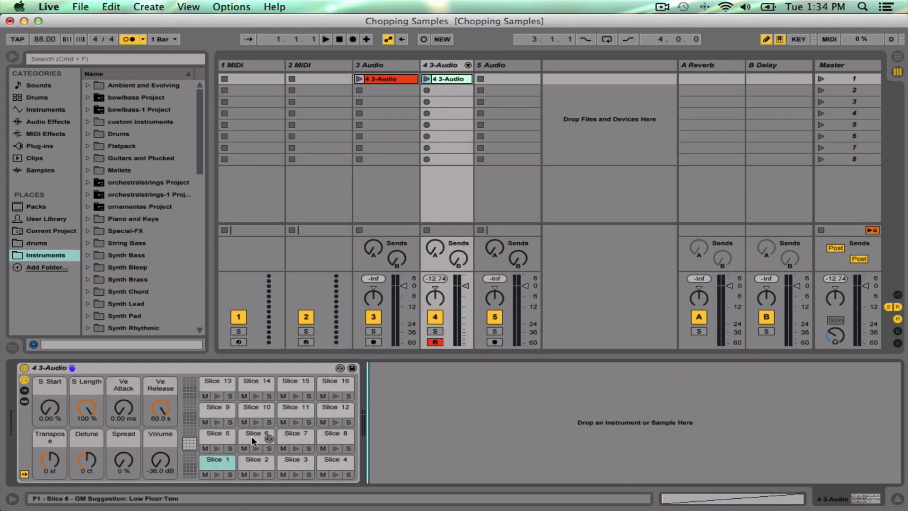
Compare the source clip with its sliced MIDI clip, and set the slice rack's Volume macro to -11.1 dB
double_click(396, 80)
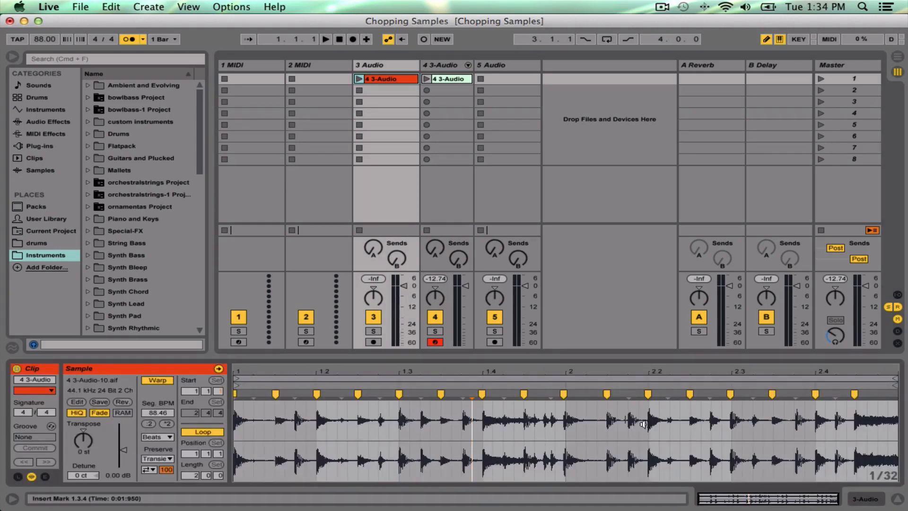
left_click(453, 78)
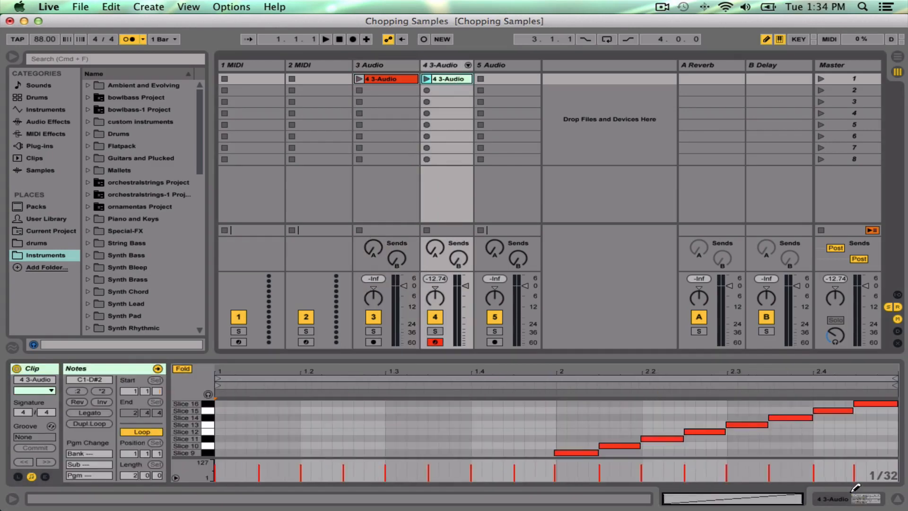
left_click(821, 499)
left_click(212, 462)
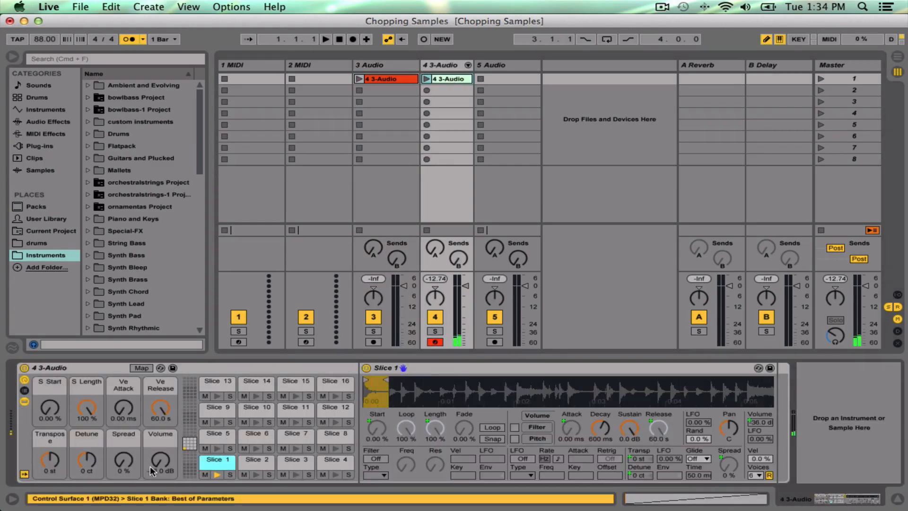
mouse_move(150, 467)
left_mouse_down()
mouse_move(149, 483)
mouse_move(158, 459)
left_mouse_up()
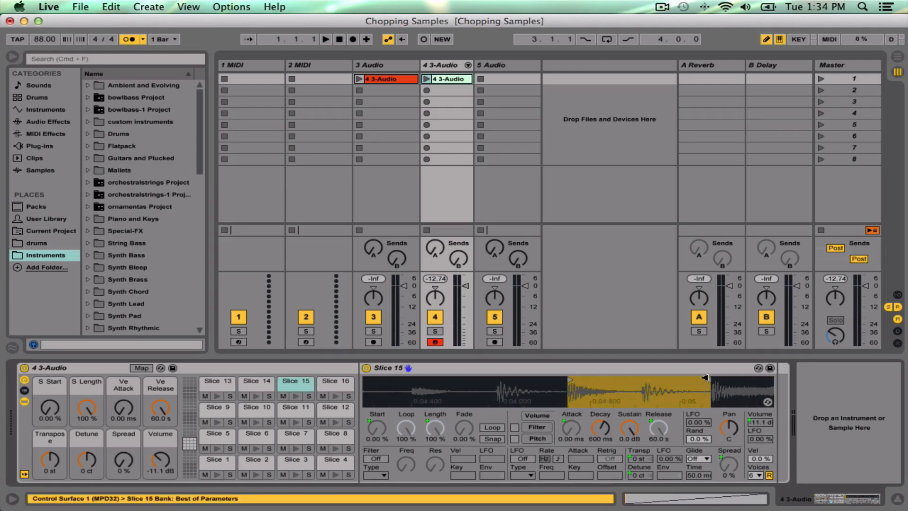
Inspect the start and end boundaries of Slice 15 in its waveform and audition the other slices
left_click_drag(712, 390, 705, 406)
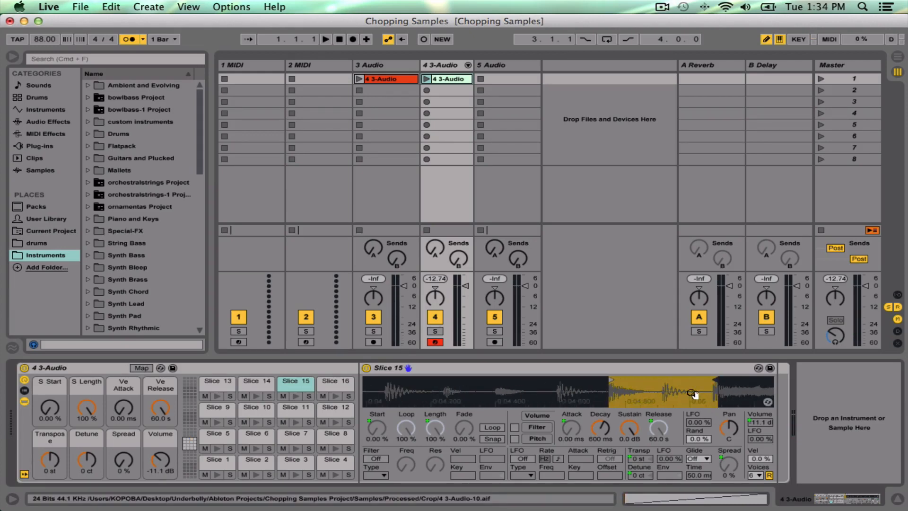
mouse_move(701, 394)
left_mouse_down()
mouse_move(716, 394)
mouse_move(692, 388)
mouse_move(713, 403)
mouse_move(709, 390)
left_mouse_up()
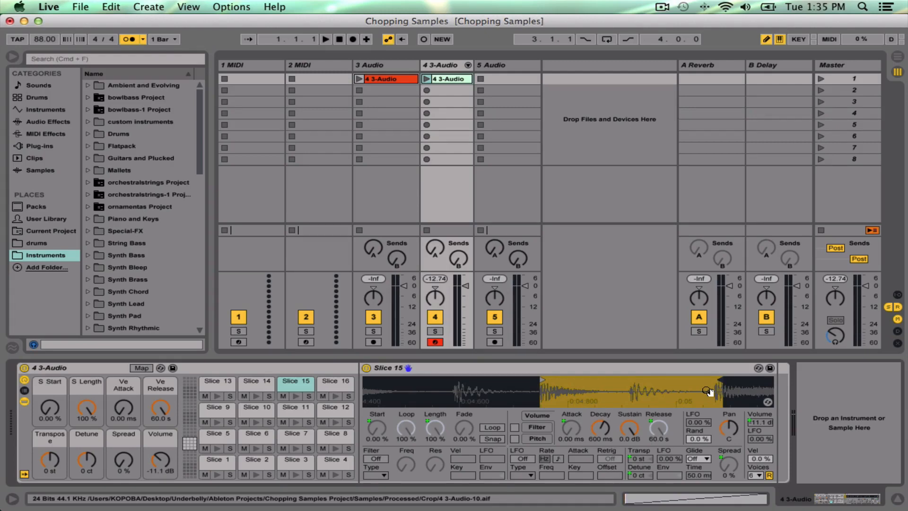
mouse_move(727, 399)
left_mouse_down()
mouse_move(661, 379)
mouse_move(617, 385)
mouse_move(630, 390)
left_mouse_up()
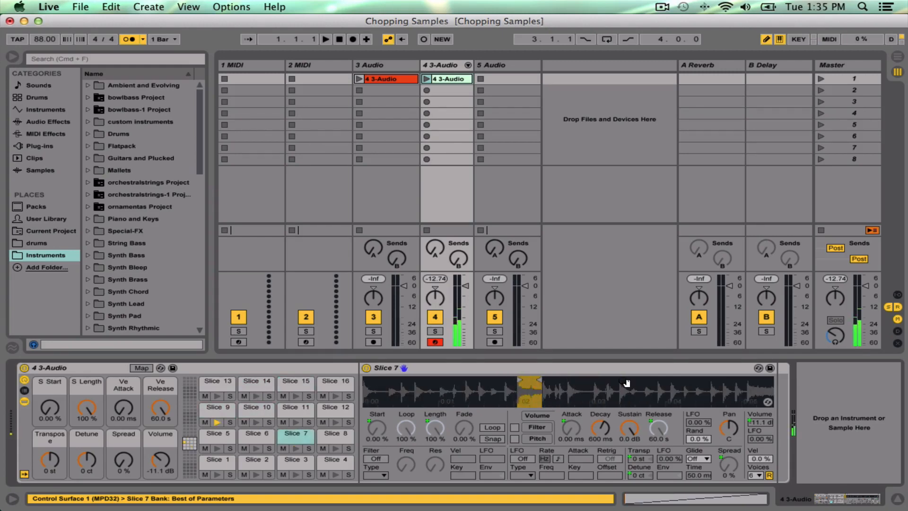
mouse_move(627, 382)
left_mouse_down()
mouse_move(706, 401)
mouse_move(706, 378)
left_mouse_up()
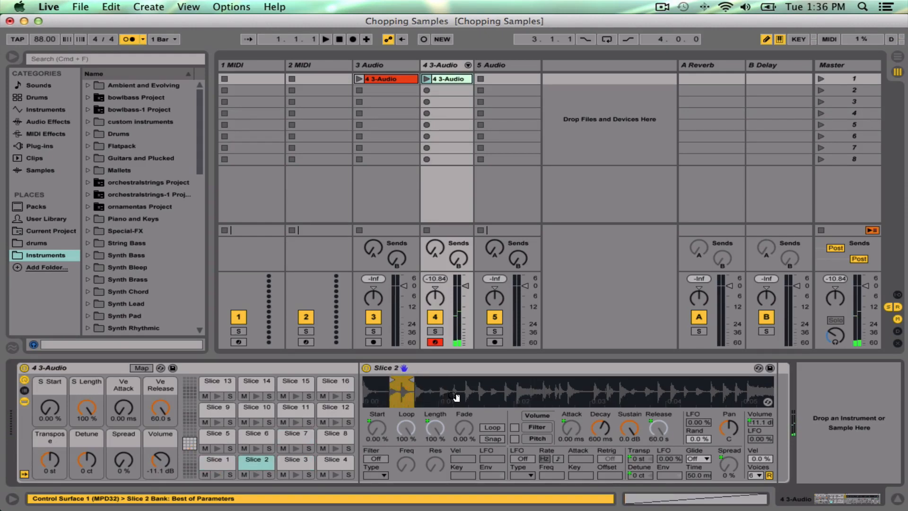
Record a four-bar pattern of slices into the second clip slot of the 4 3-Audio track
left_click(426, 90)
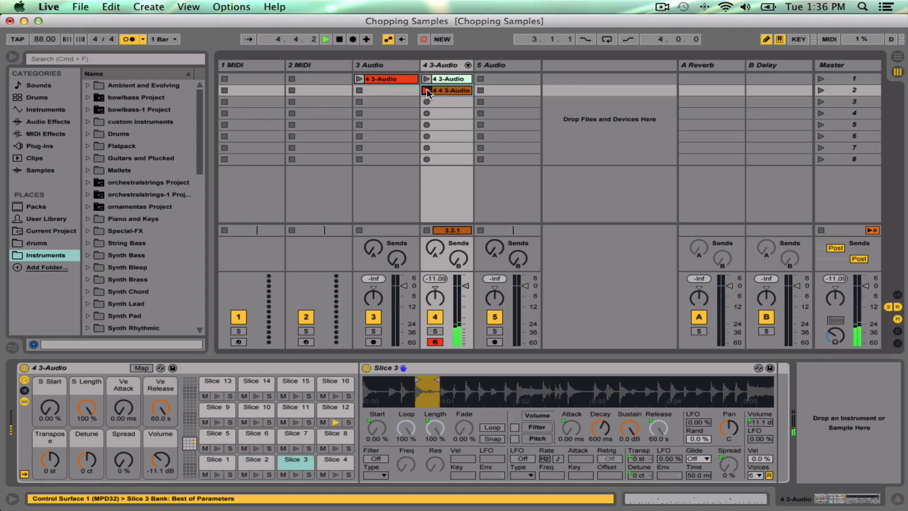
left_click(427, 90)
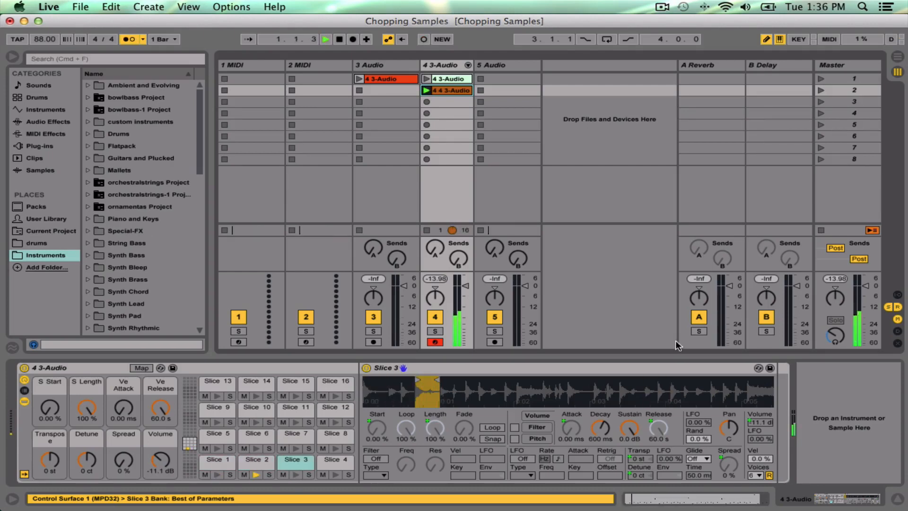
Show the recorded clip's notes in an enlarged editor and stop playback
left_click(722, 503)
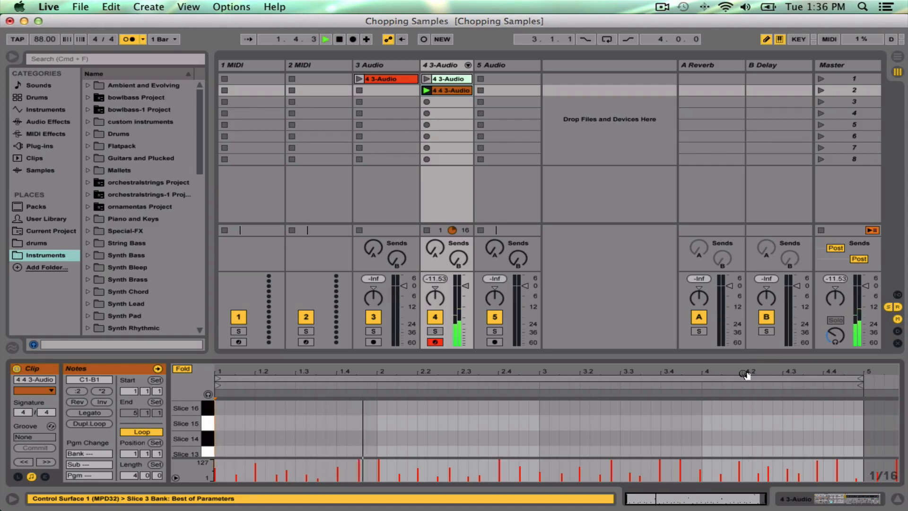
left_click_drag(693, 358, 699, 245)
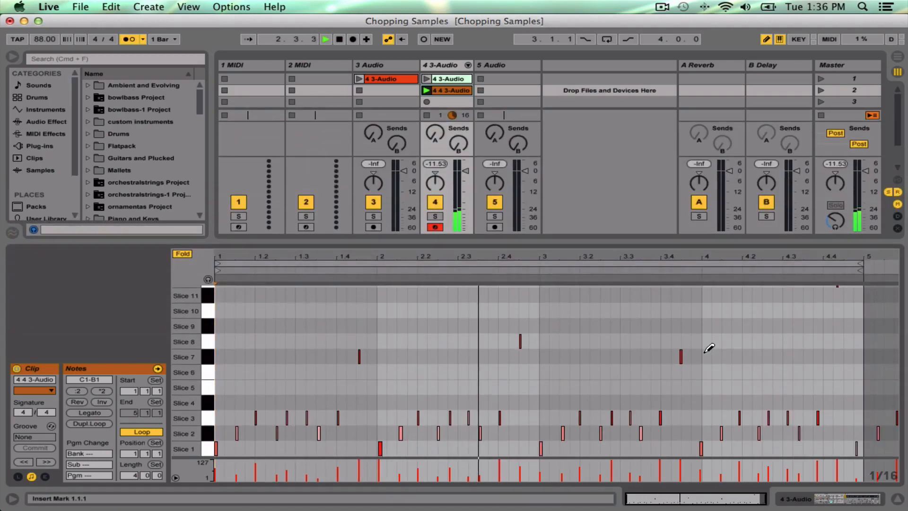
key("space")
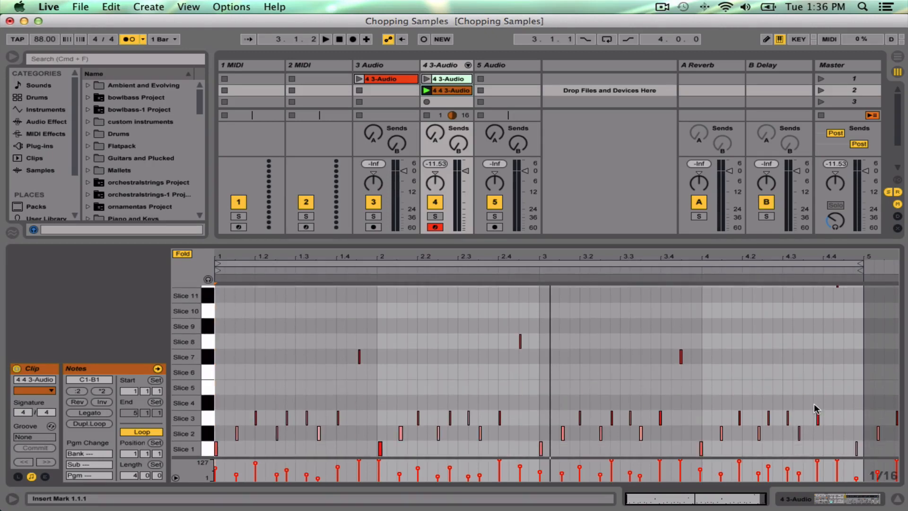
Select all recorded notes across the four bars and quantize them
left_click_drag(865, 452, 45, 254)
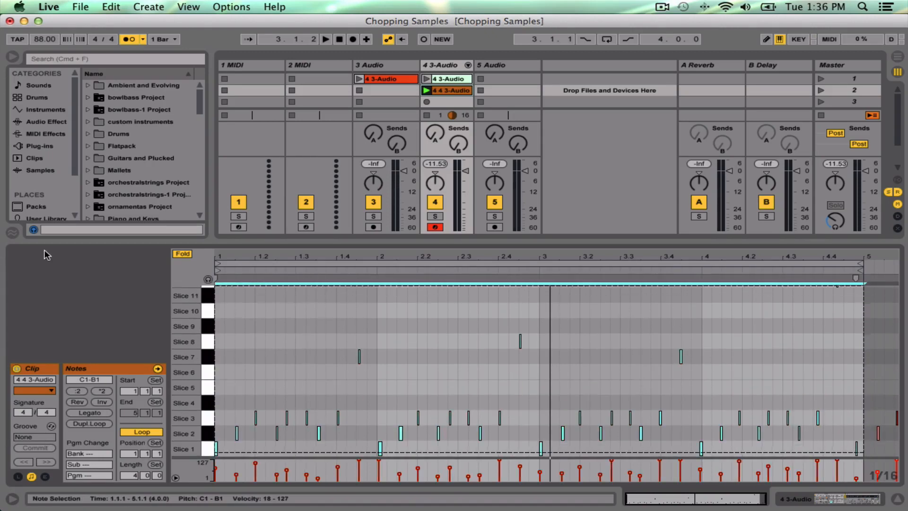
scroll(519, 332, "up", 3)
scroll(521, 333, "down", 3)
right_click(573, 356)
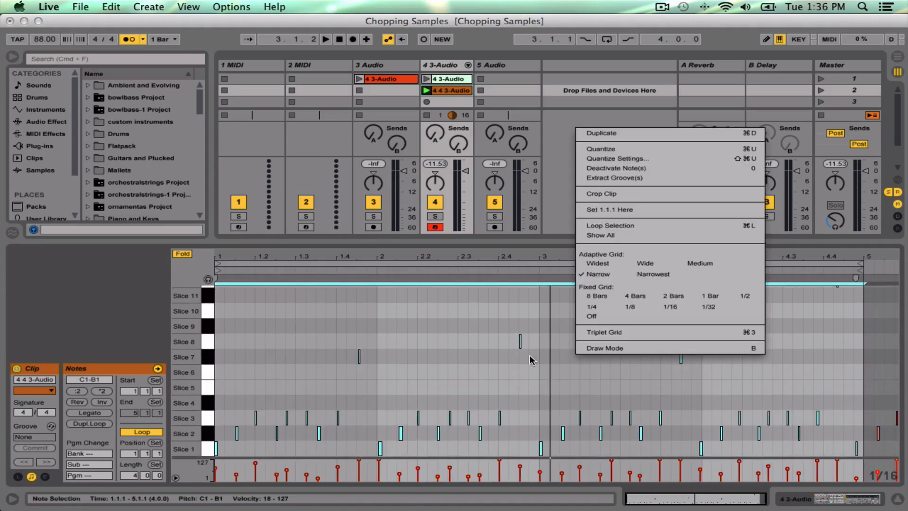
left_click(541, 355)
right_click(541, 355)
left_click(535, 370)
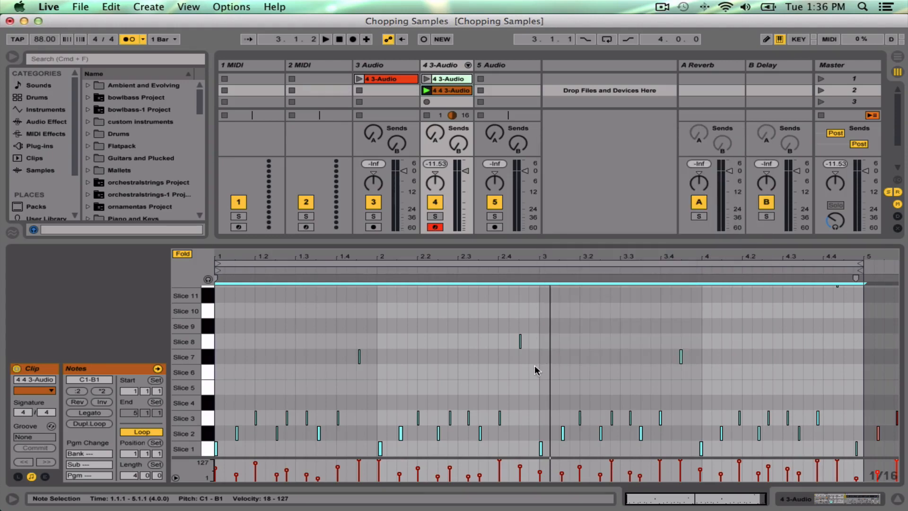
right_click(536, 370)
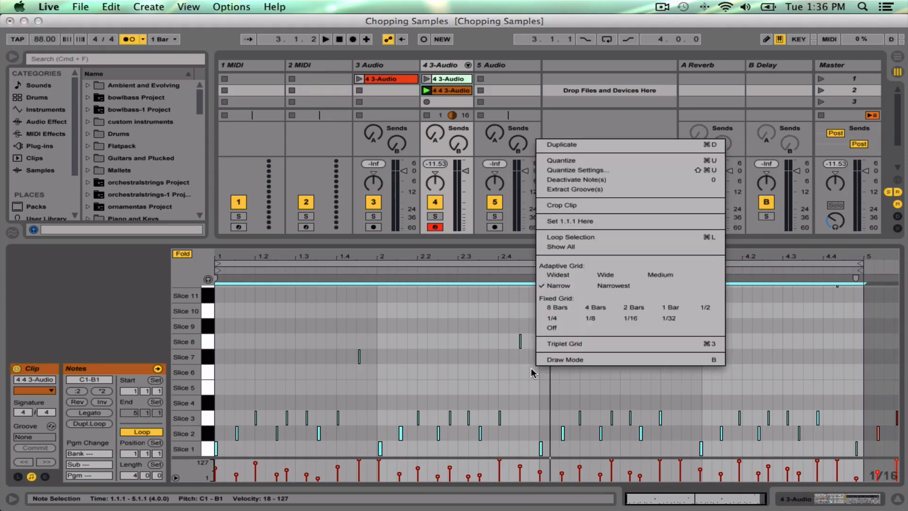
left_click(564, 162)
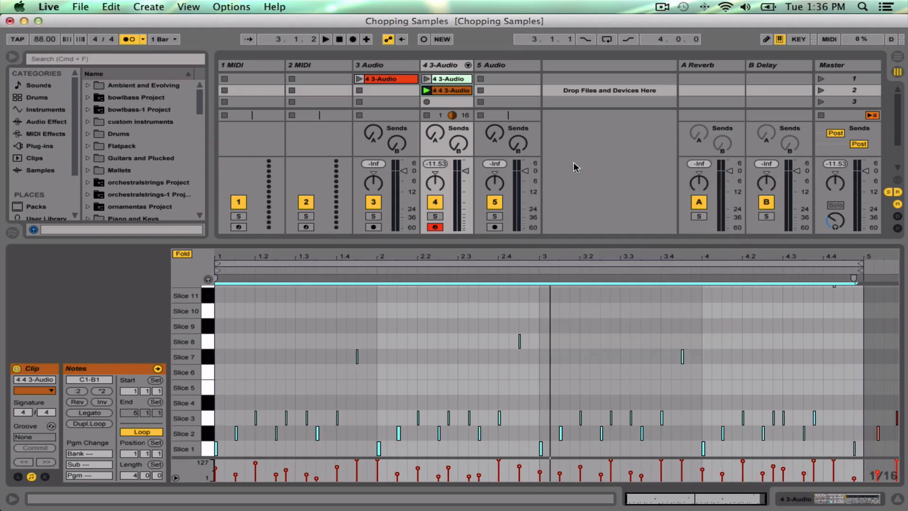
Play back the quantized pattern and review its slice notes and the slice rack
left_click(620, 368)
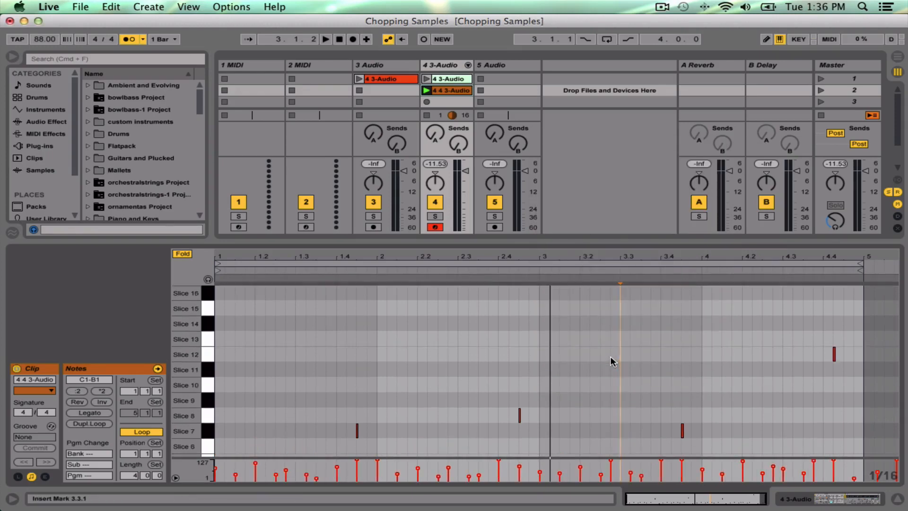
key("space")
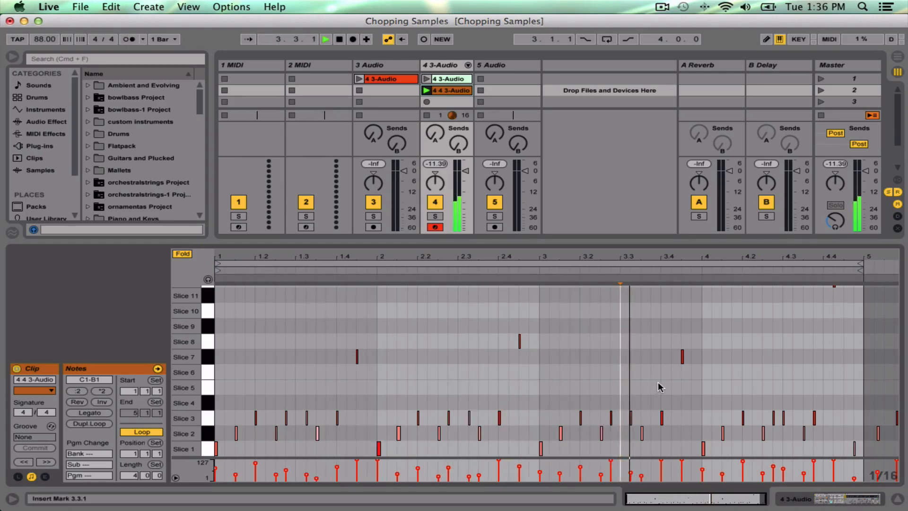
scroll(769, 388, "up", 2)
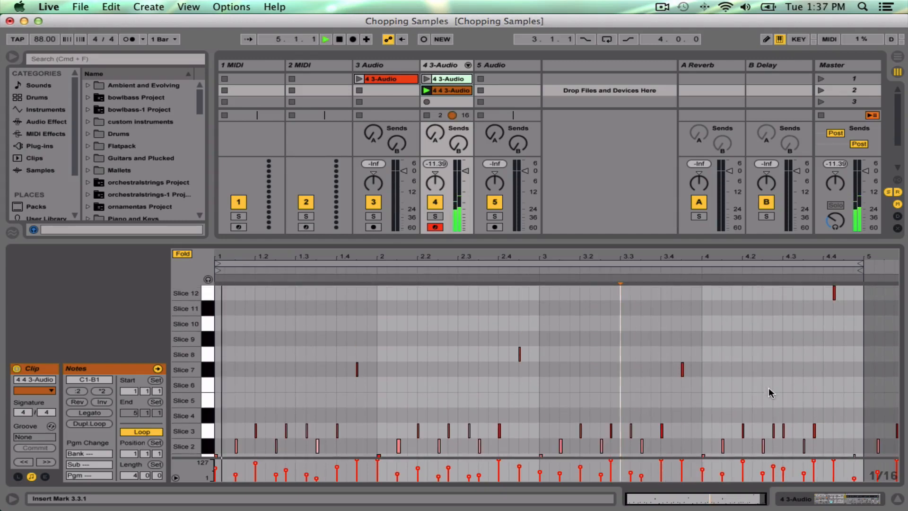
key("shift+Tab")
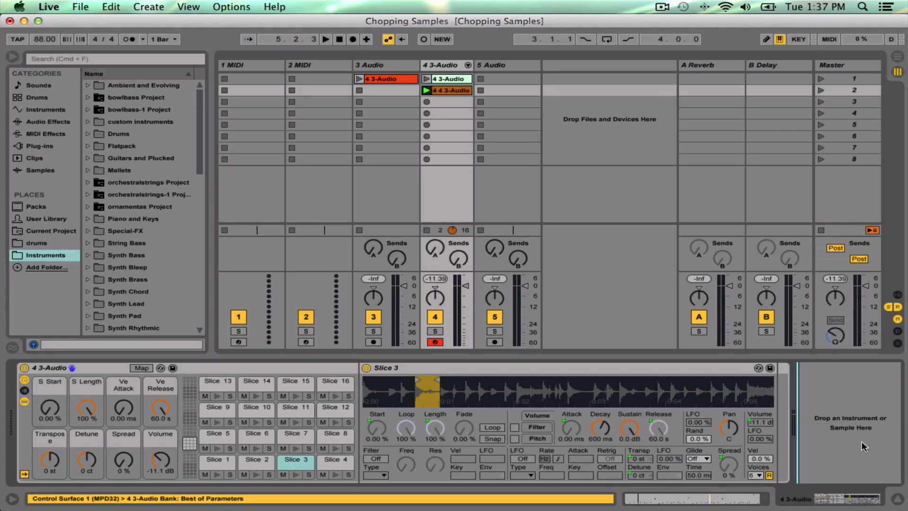
key("shift+Tab")
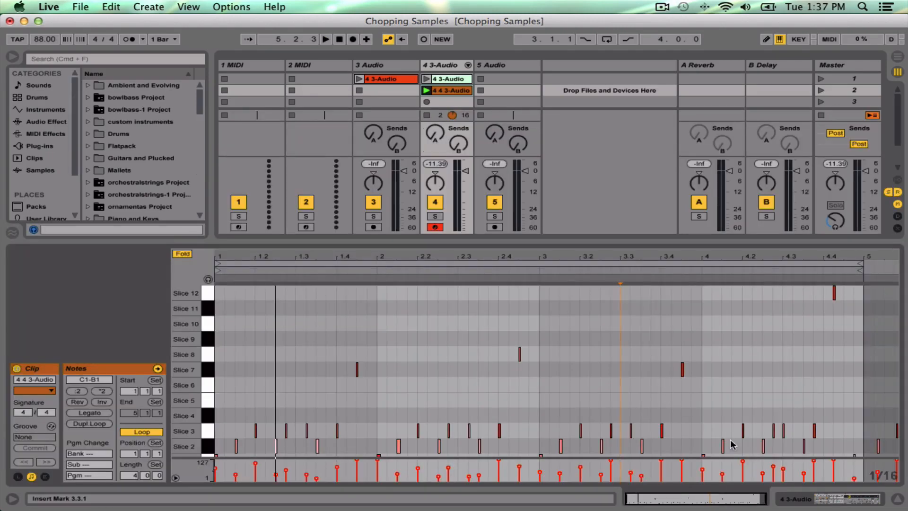
Open the Blackbyrds clip on the 5 Audio track and audition the opening of its waveform
key("shift+Tab")
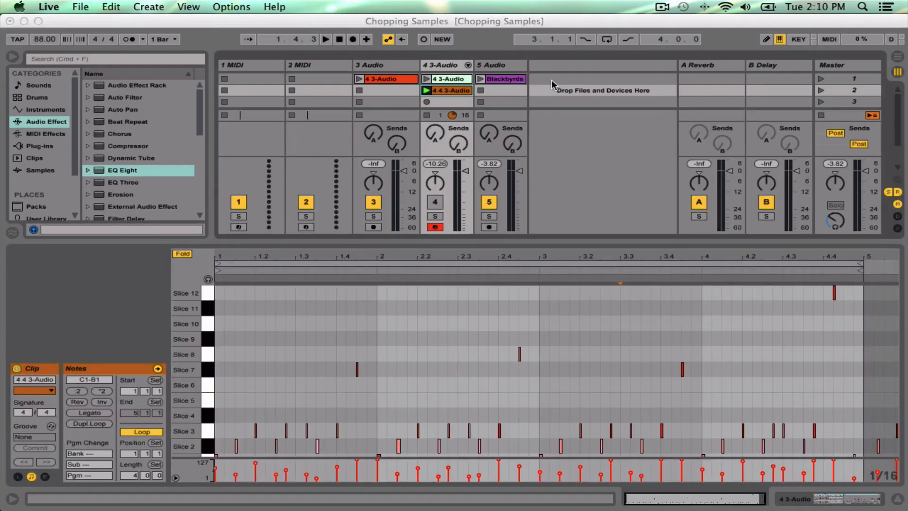
left_click(504, 83)
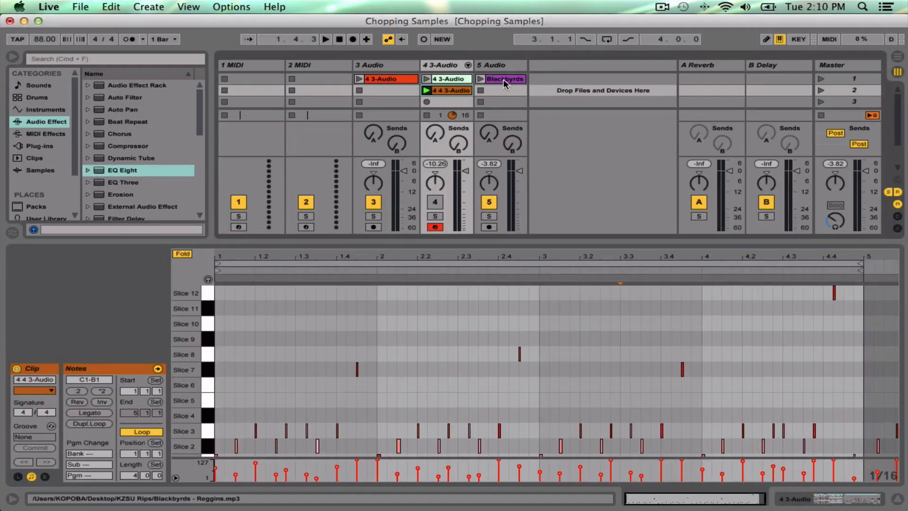
left_click(510, 78)
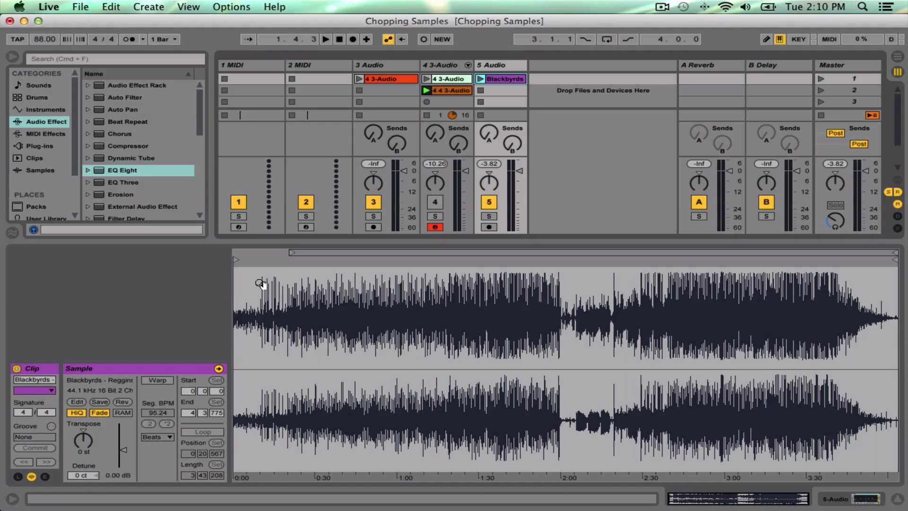
left_click_drag(260, 284, 308, 227)
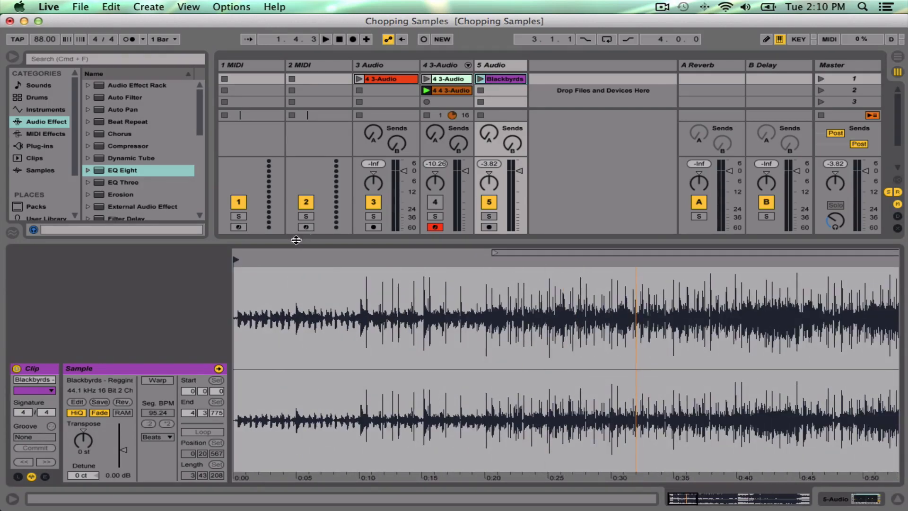
left_click_drag(288, 345, 256, 348)
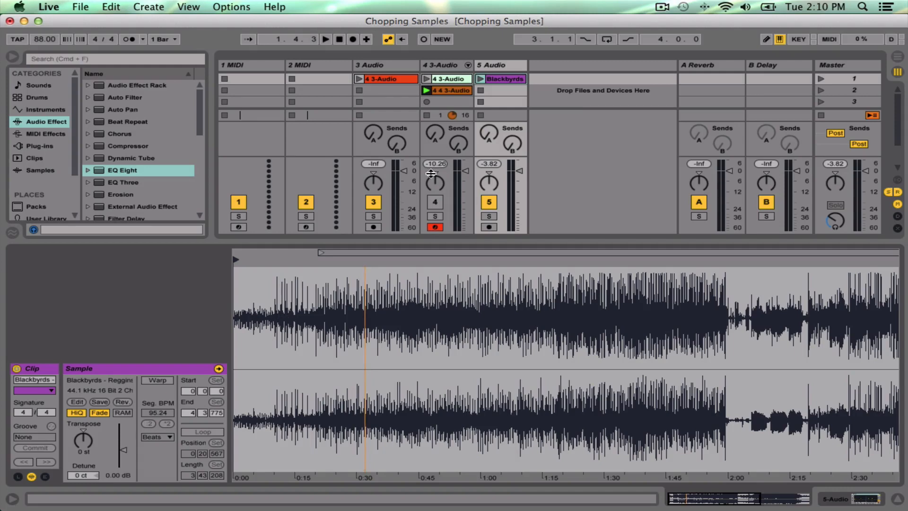
left_click(480, 79)
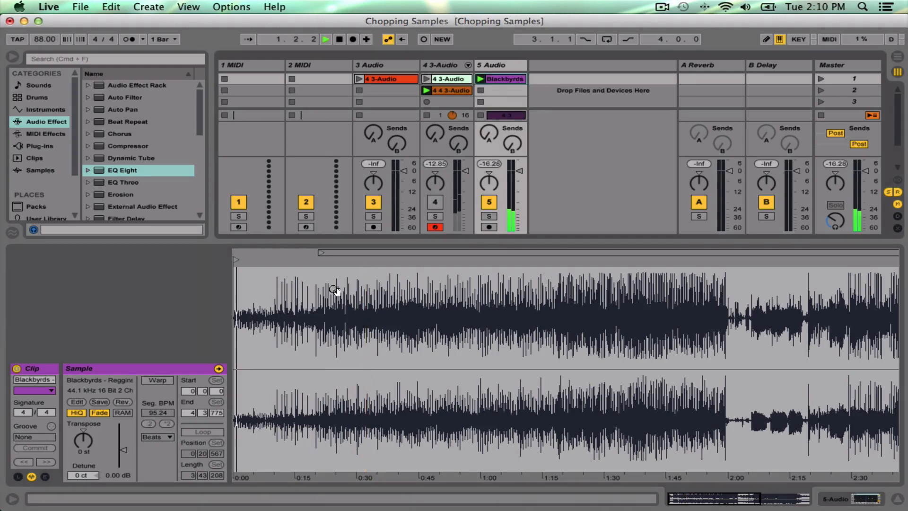
mouse_move(373, 265)
left_mouse_down()
mouse_move(377, 282)
mouse_move(376, 270)
left_mouse_up()
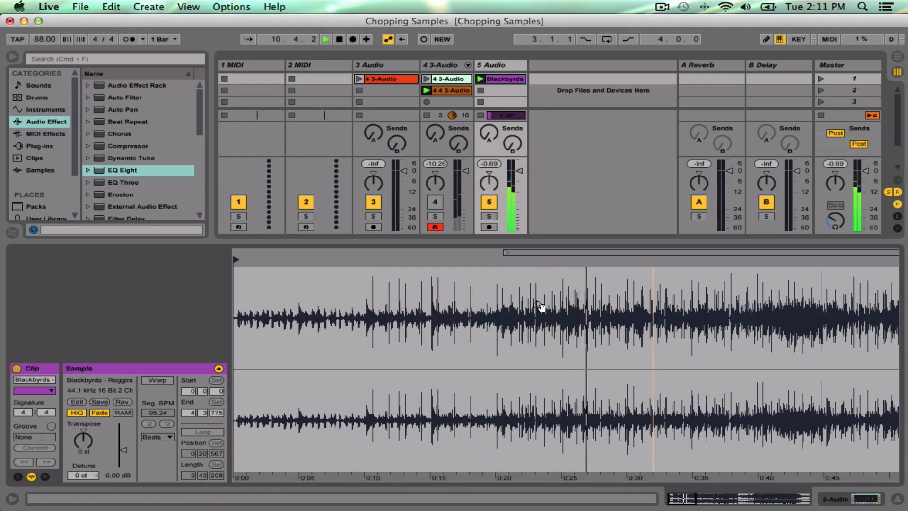
left_click_drag(520, 307, 483, 307)
key("space")
Move the Blackbyrds clip's start marker to about 0:20.570, where the groove comes in
left_click_drag(352, 289, 362, 254)
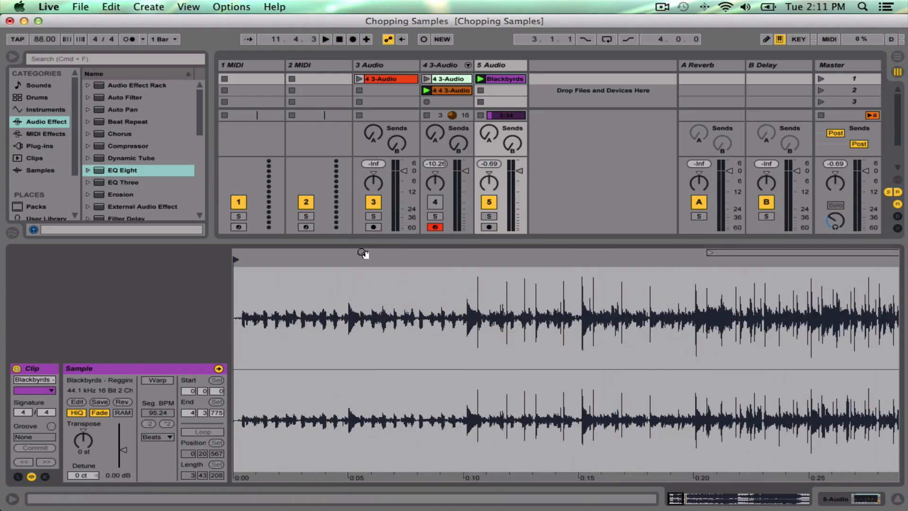
left_click_drag(241, 262, 698, 273)
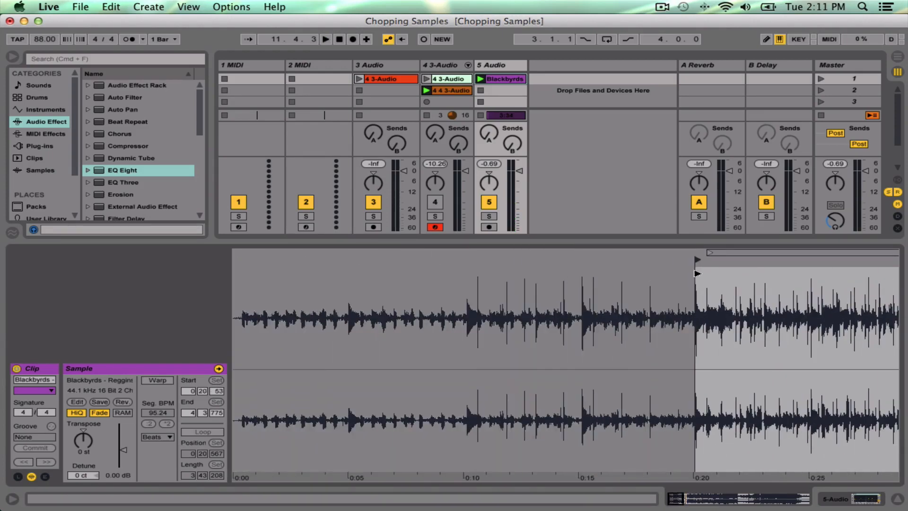
left_click(461, 93)
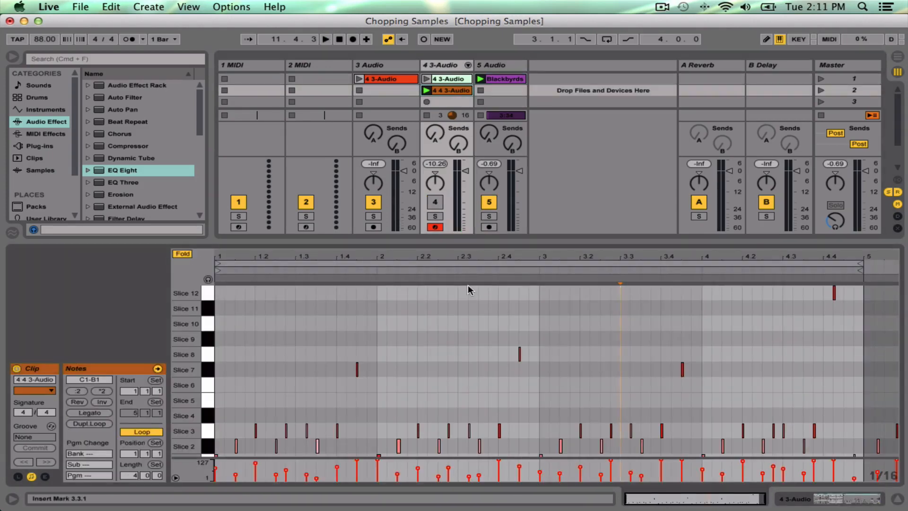
left_click(506, 79)
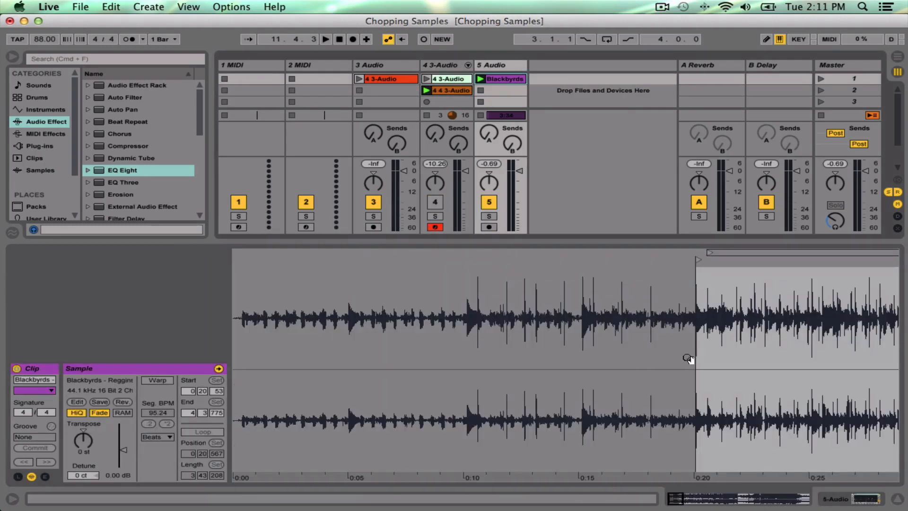
left_click_drag(364, 264, 619, 257)
Play the quantized slice pattern together with the Blackbyrds clip to hear them combined
left_click(427, 90)
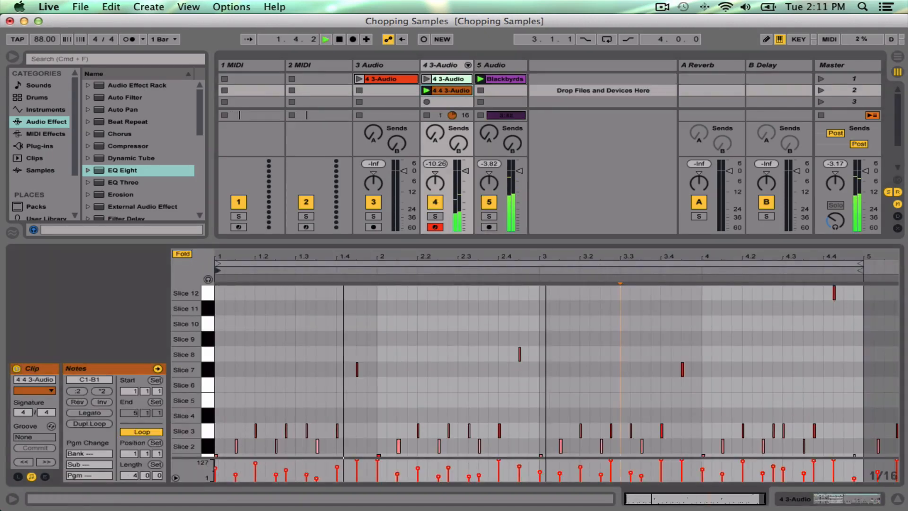
key("space")
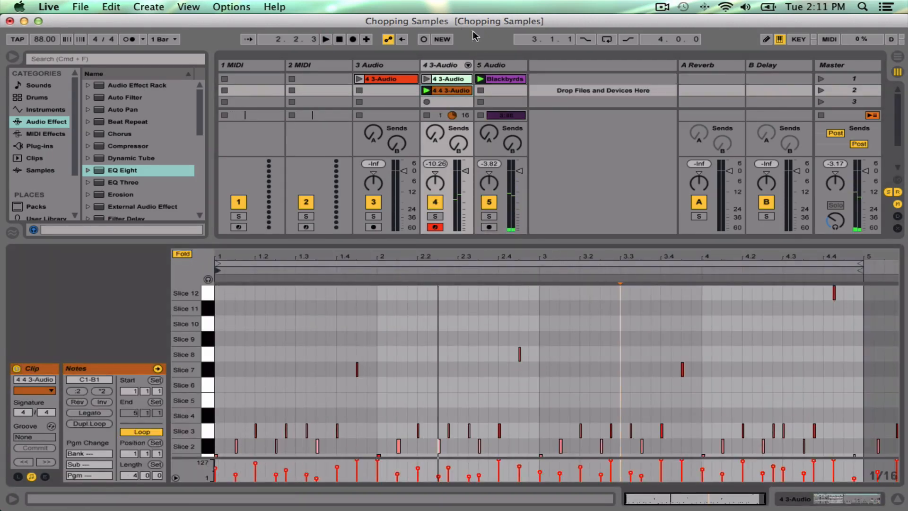
key("space")
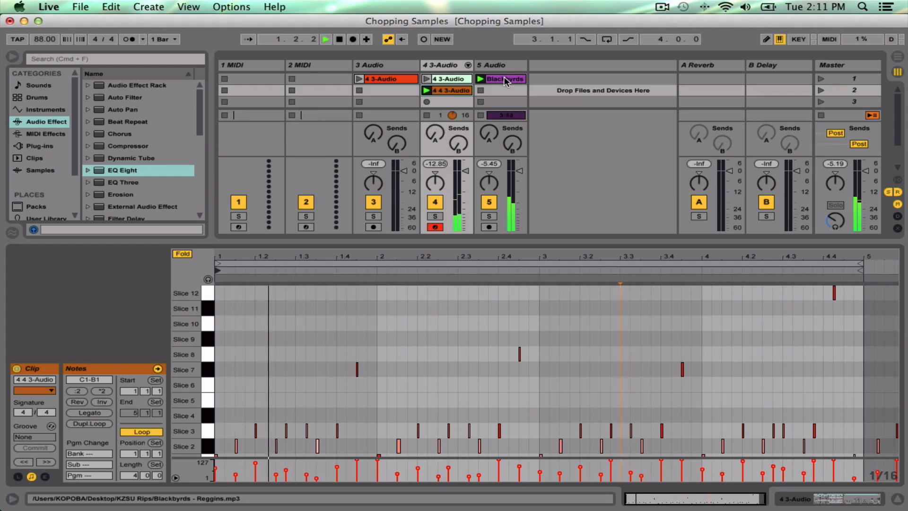
Fine-tune the Blackbyrds clip's start marker to 0:20.567, exactly at the onset of the transient
left_click(512, 78)
left_click_drag(663, 252, 404, 312)
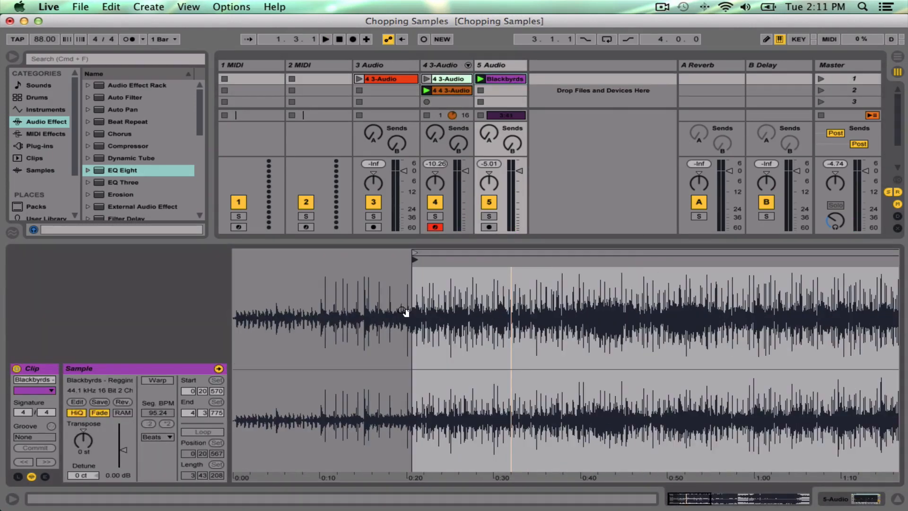
mouse_move(414, 280)
left_mouse_down()
mouse_move(548, 282)
mouse_move(591, 272)
mouse_move(640, 282)
mouse_move(663, 317)
left_mouse_up()
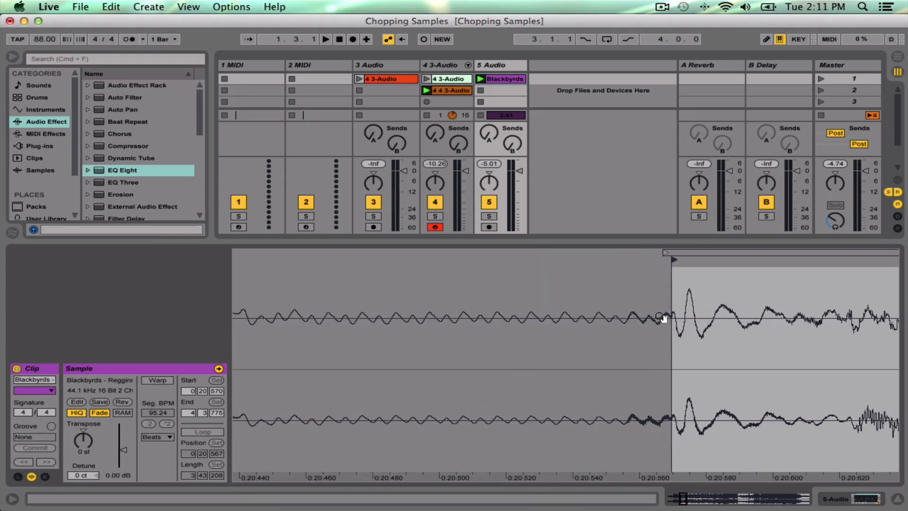
mouse_move(676, 262)
left_mouse_down()
mouse_move(629, 265)
mouse_move(672, 279)
left_mouse_up()
mouse_move(675, 348)
left_mouse_down()
mouse_move(676, 313)
mouse_move(610, 337)
left_mouse_up()
mouse_move(528, 260)
left_mouse_down()
mouse_move(525, 273)
mouse_move(551, 305)
mouse_move(583, 315)
mouse_move(387, 287)
left_mouse_up()
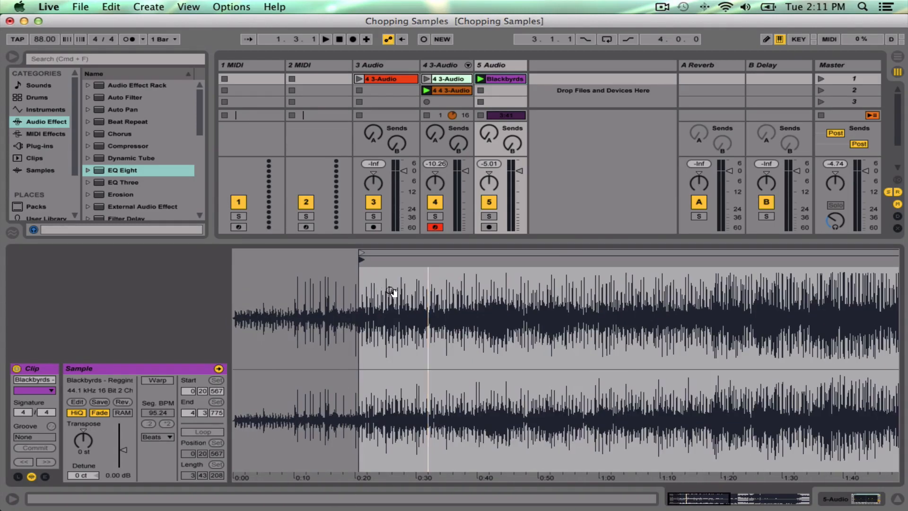
Shift the program window aside to reach the Blackbyrds clip's end marker and set the end to about 0:28.425
left_click_drag(486, 25, 397, 24)
left_click_drag(682, 278, 461, 285)
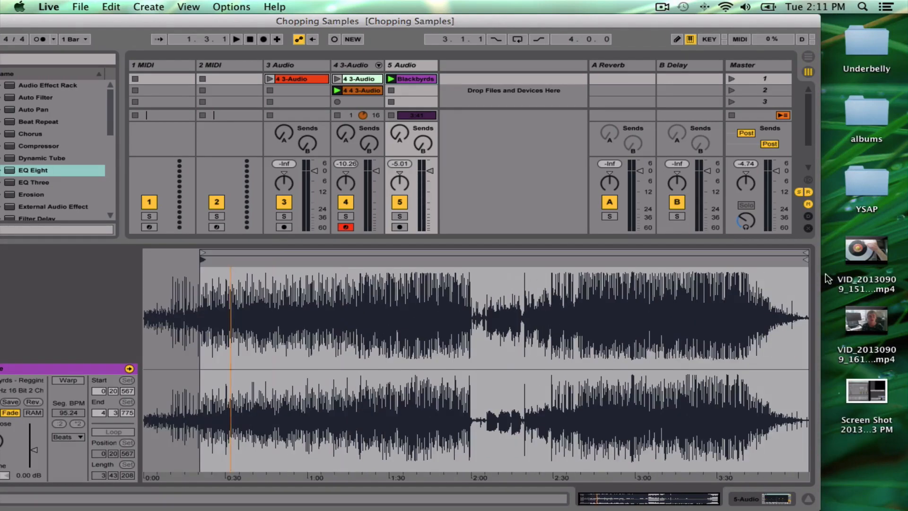
left_click_drag(804, 260, 226, 329)
left_click_drag(204, 278, 454, 277)
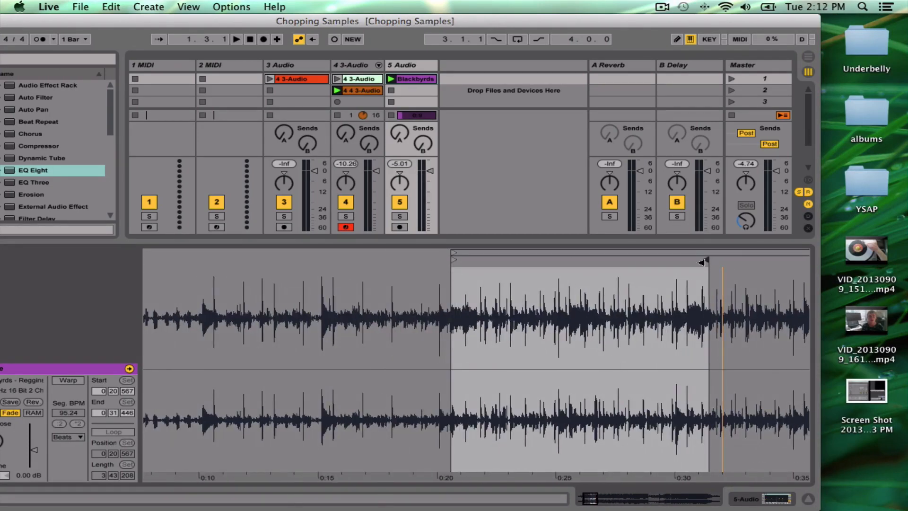
left_click_drag(702, 262, 635, 260)
Review the recorded slice pattern and the warped loop on 3 Audio, and return to the Blackbyrds clip
left_click(361, 90)
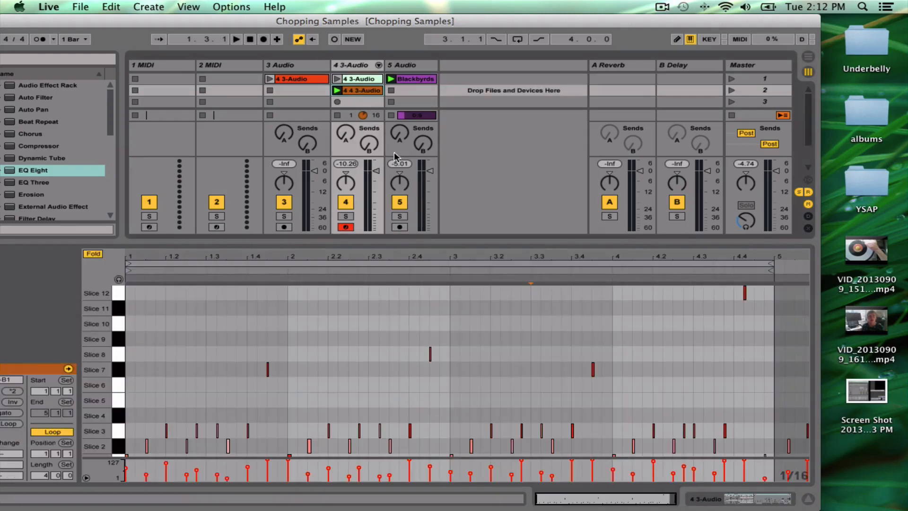
left_click(308, 79)
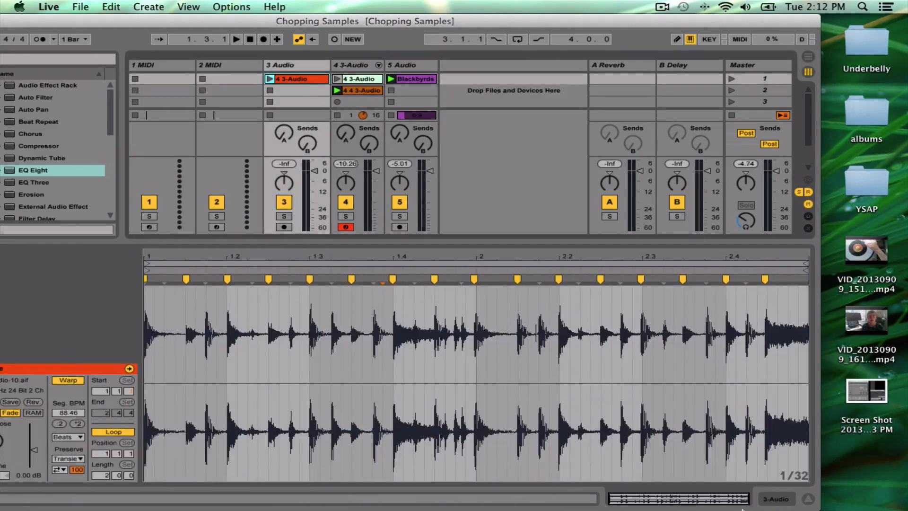
left_click(416, 79)
Solo the 5 Audio track and play the trimmed Blackbyrds section to check where it ends
left_click_drag(460, 293, 391, 329)
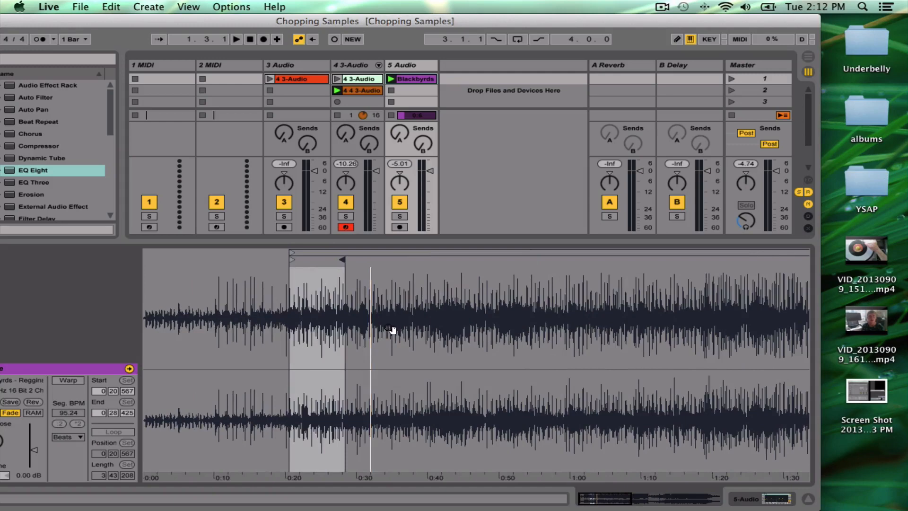
left_click(394, 78)
left_click(400, 216)
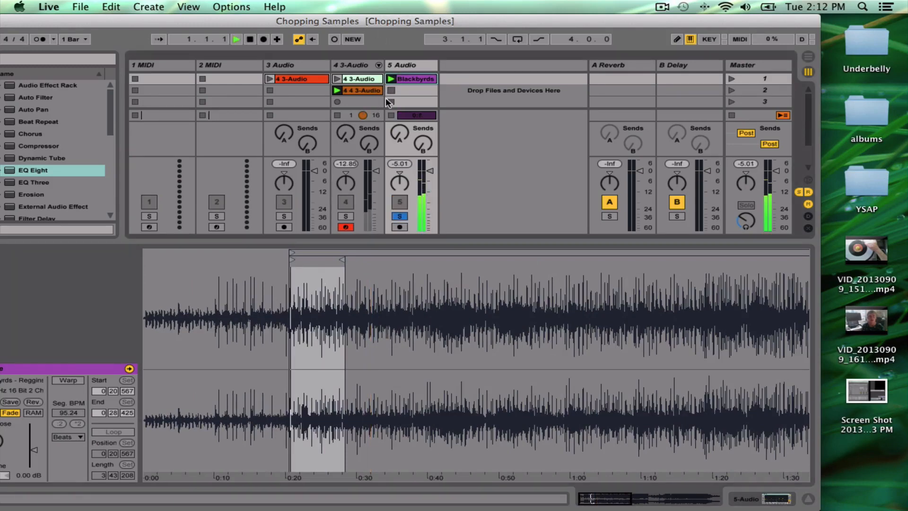
left_click_drag(314, 288, 468, 304)
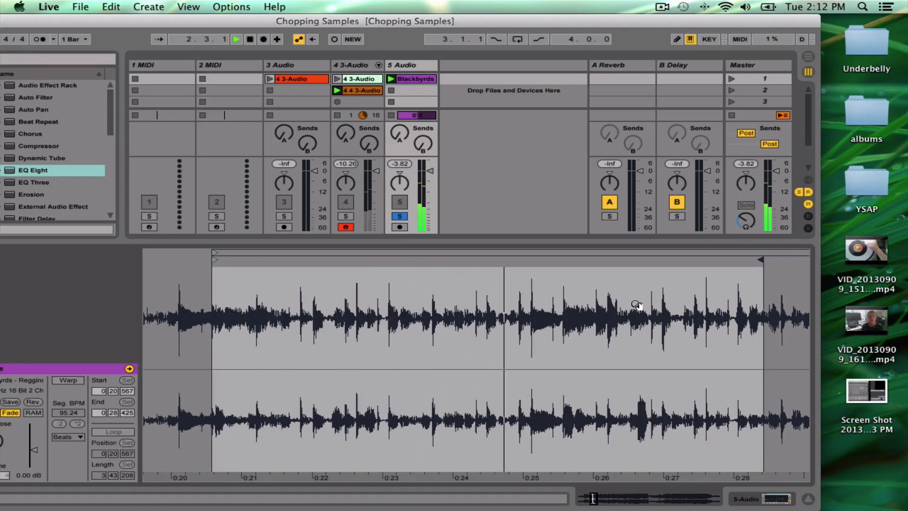
left_click_drag(651, 308, 806, 272)
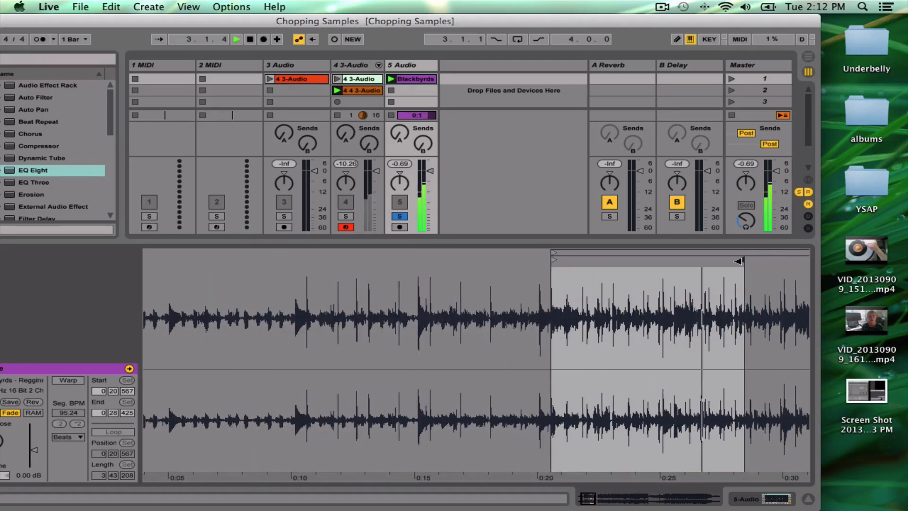
Adjust the Blackbyrds clip's end marker, settling at about 0:26.826
mouse_move(743, 260)
left_mouse_down()
mouse_move(825, 264)
mouse_move(753, 268)
left_mouse_up()
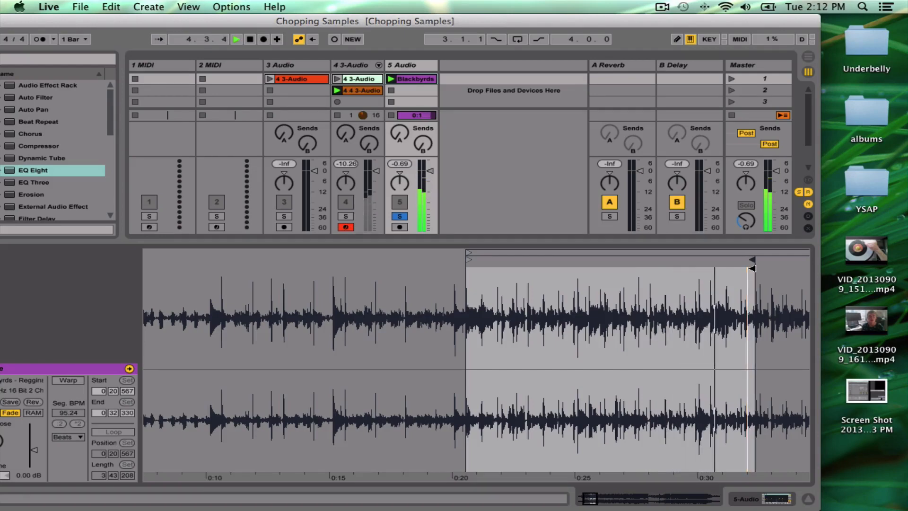
mouse_move(612, 307)
left_mouse_down()
mouse_move(612, 322)
mouse_move(612, 298)
left_mouse_up()
mouse_move(713, 260)
left_mouse_down()
mouse_move(613, 263)
mouse_move(600, 312)
left_mouse_up()
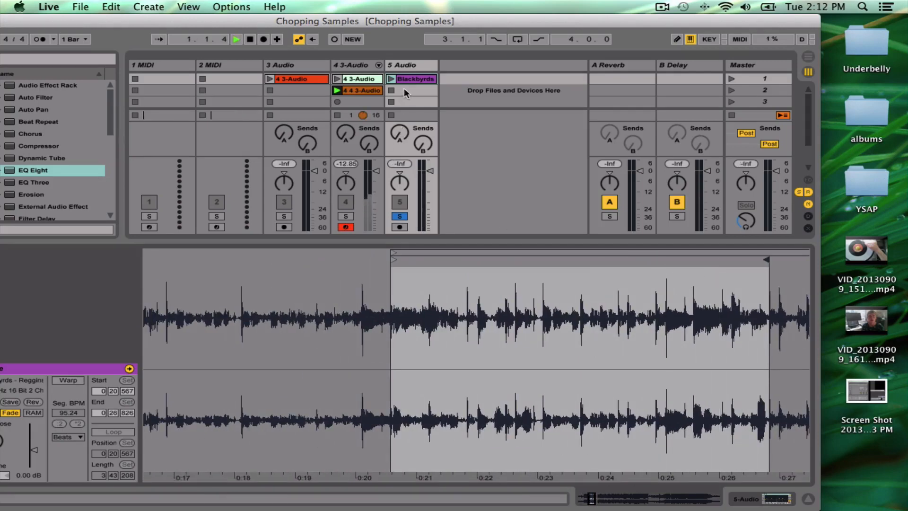
Replay the shortened Blackbyrds section and pull its end marker back to 0:25.571
left_click(390, 79)
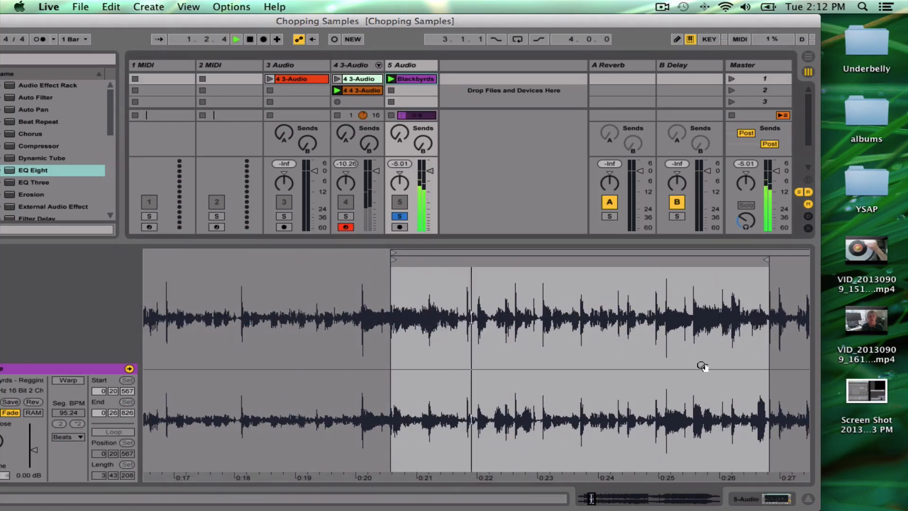
left_click_drag(705, 314, 705, 326)
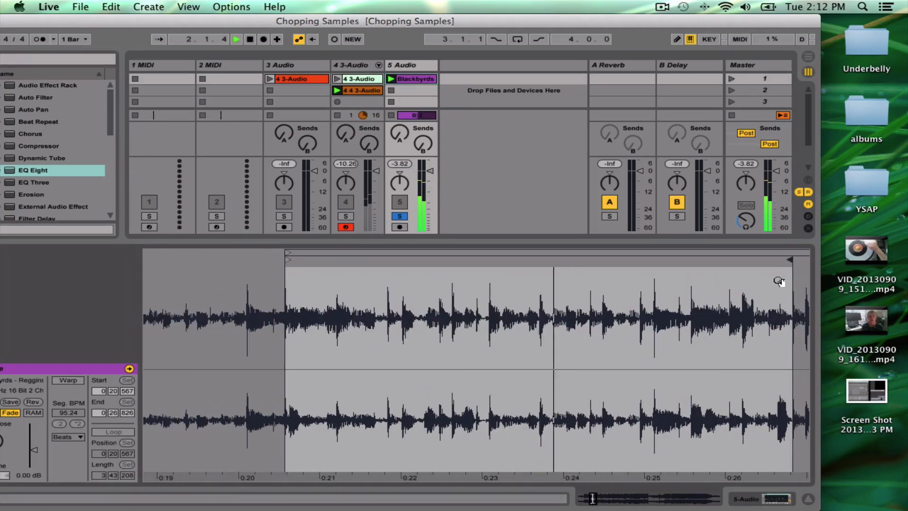
left_click_drag(778, 279, 781, 301)
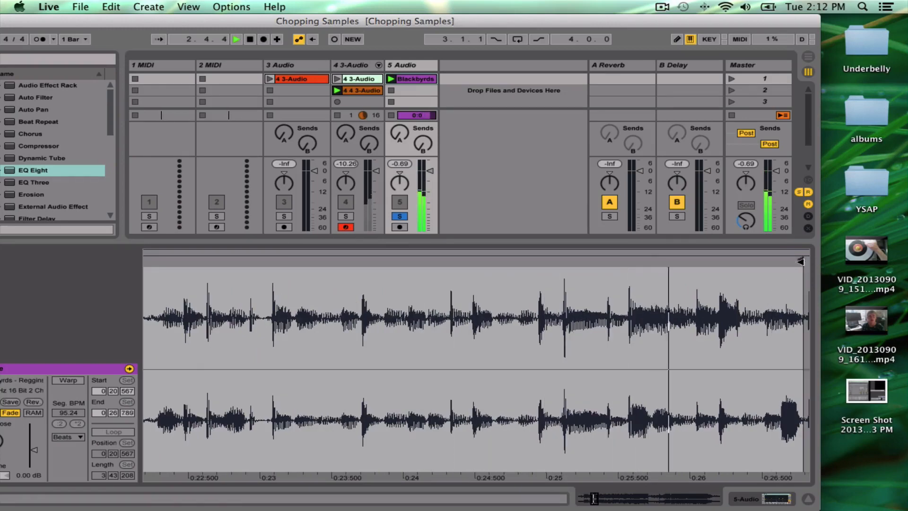
mouse_move(804, 261)
left_mouse_down()
mouse_move(625, 270)
mouse_move(629, 282)
mouse_move(623, 261)
left_mouse_up()
Crop the Blackbyrds sample to the region between its start and end markers
left_click_drag(598, 292, 568, 246)
left_click_drag(426, 296, 462, 313)
right_click(461, 312)
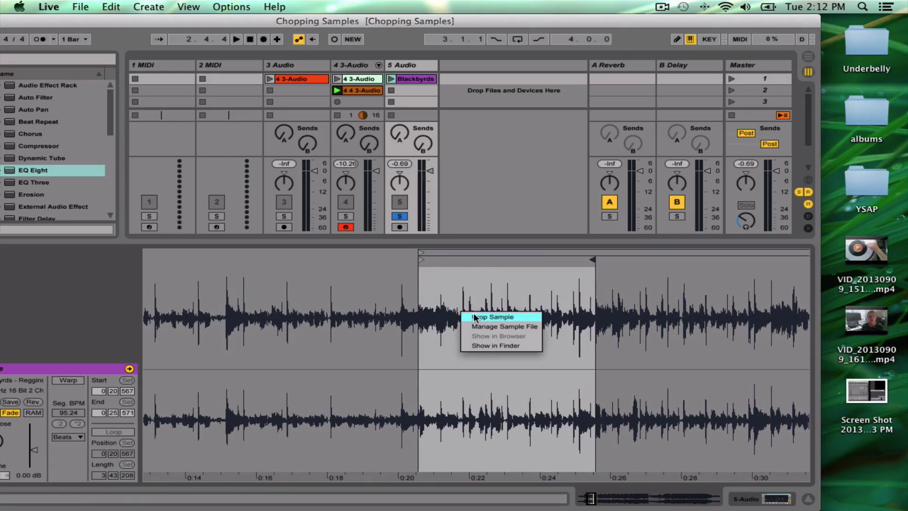
left_click(473, 313)
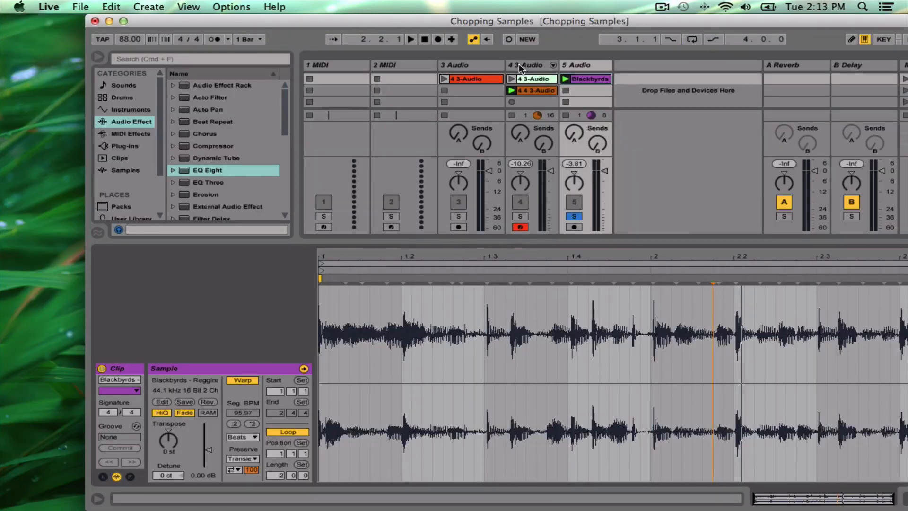
Place warp markers near 1.1.3 and at 1.2 in the cropped Blackbyrds clip and play it back
left_click(546, 91)
left_click(479, 79)
left_click(595, 78)
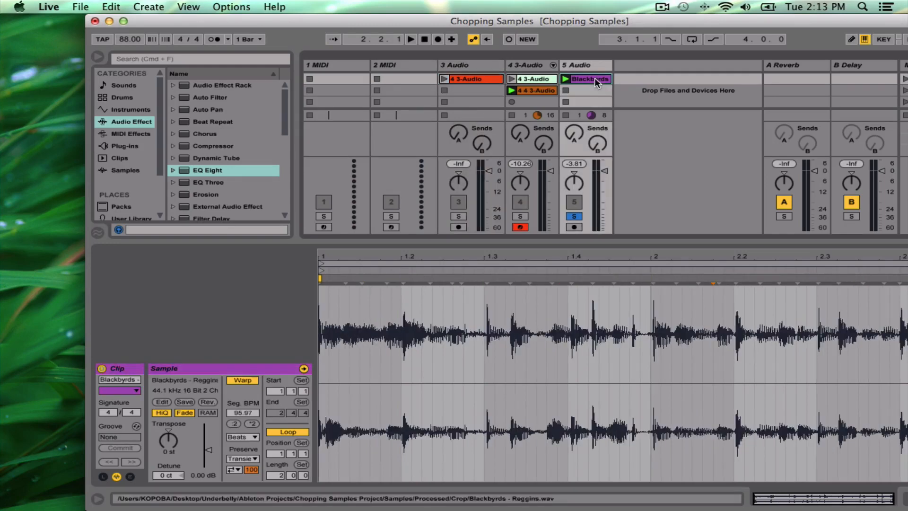
left_click_drag(356, 254, 394, 287)
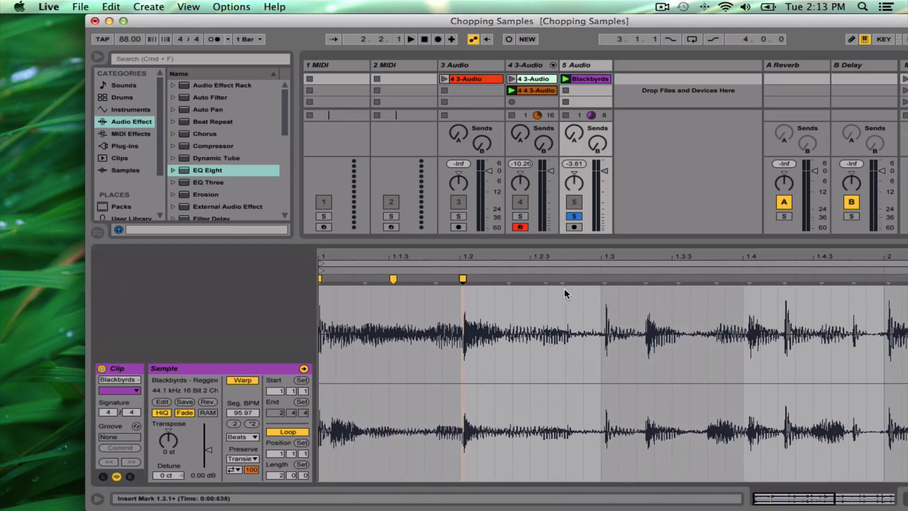
left_click(565, 80)
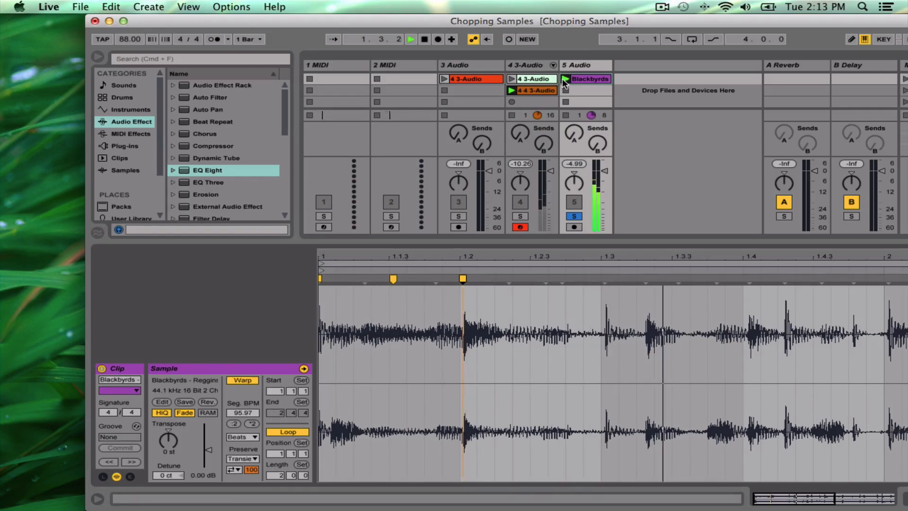
Stop playback and place warp markers on the Blackbyrds clip at 1.2.3, 1.3, 1.3.3, 1.4 and 1.4.3
key("space")
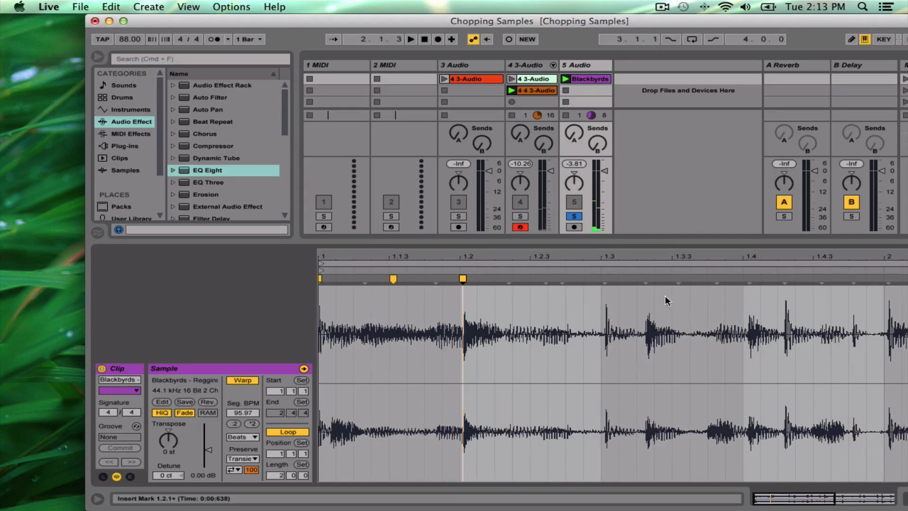
double_click(529, 296)
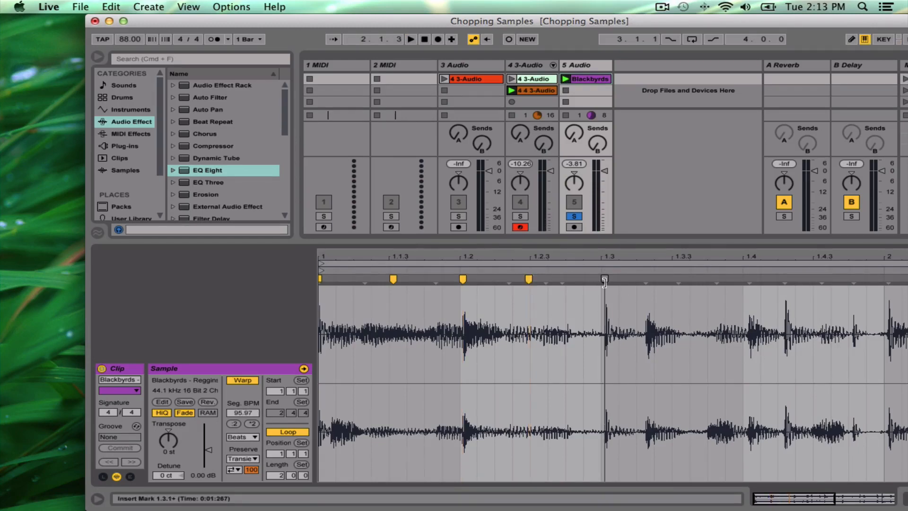
double_click(679, 281)
double_click(749, 280)
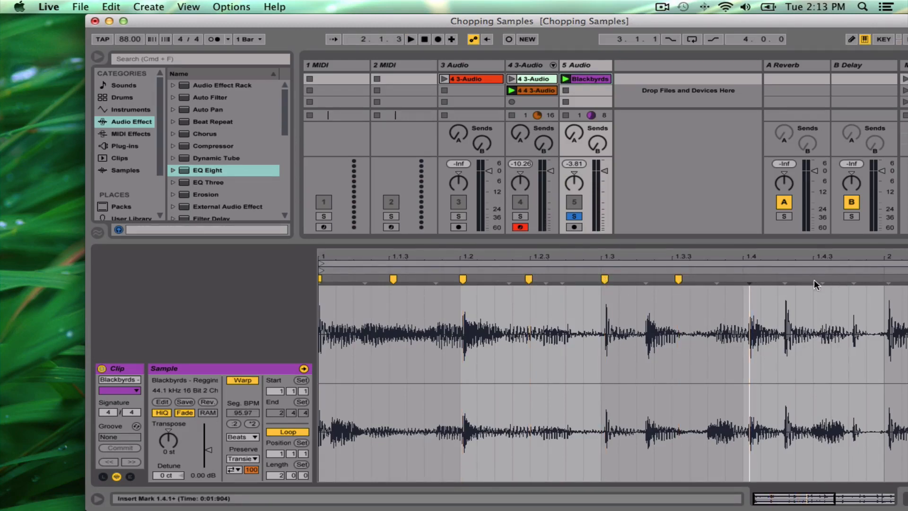
double_click(822, 281)
Place warp markers on the second bar of the Blackbyrds clip at 2, 2.1.3, 2.2 and 2.2.3
scroll(800, 292, "right", 5)
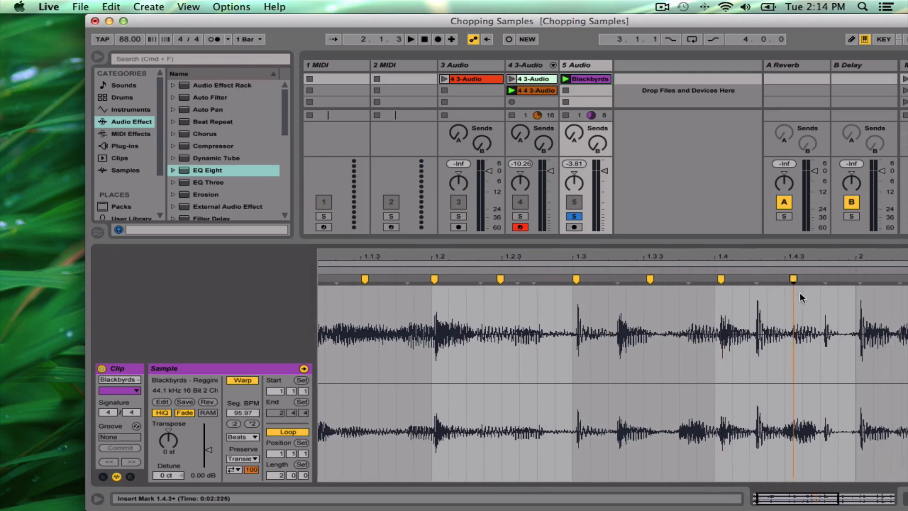
double_click(634, 280)
left_click_drag(659, 21, 604, 19)
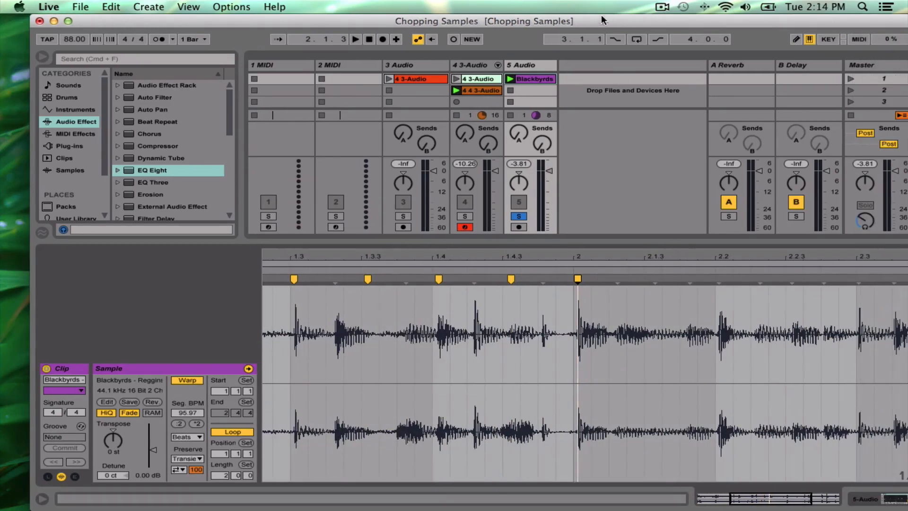
scroll(472, 286, "right", 4)
double_click(443, 280)
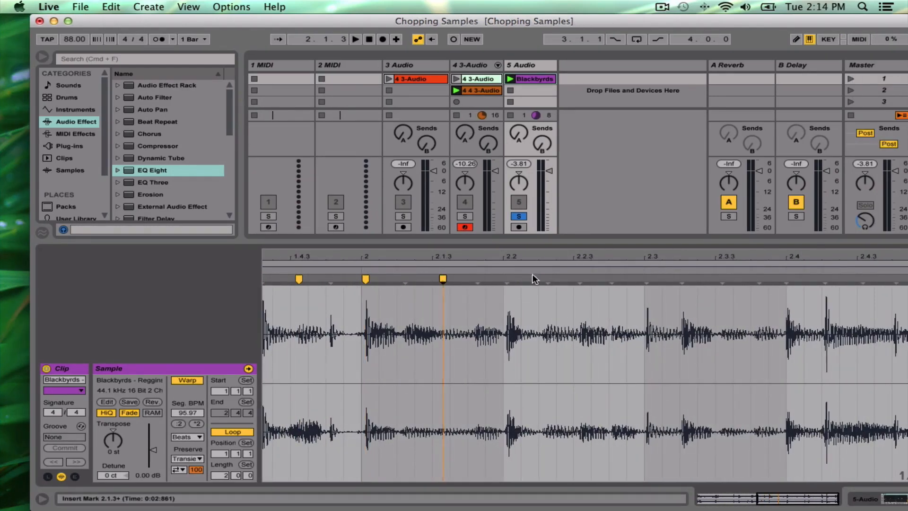
double_click(580, 280)
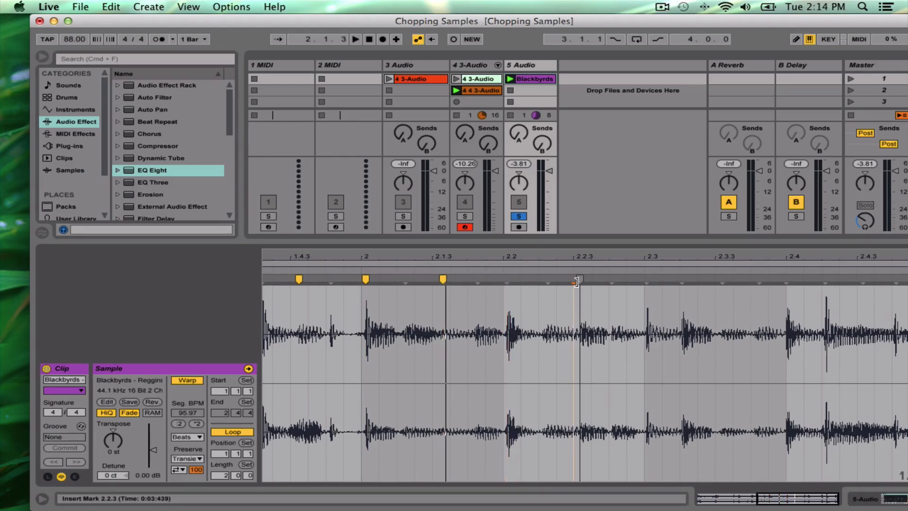
double_click(505, 279)
Finish the Blackbyrds clip's second bar with warp markers at 2.3, 2.3.3, 2.4 and 2.4.3
double_click(647, 280)
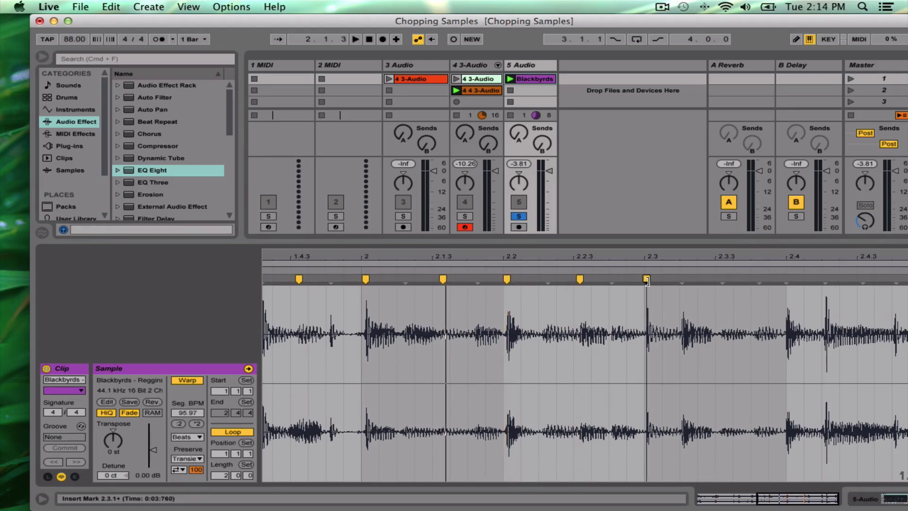
double_click(722, 279)
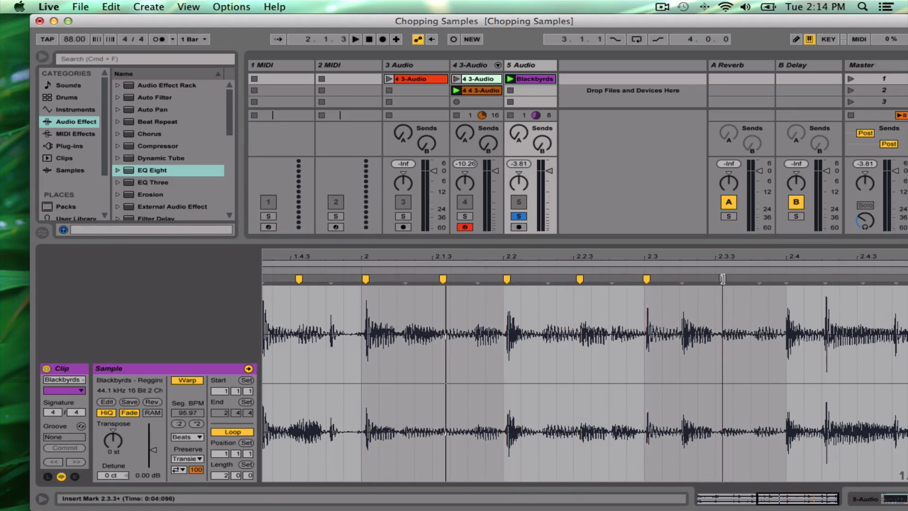
double_click(787, 279)
left_click_drag(722, 22, 616, 22)
double_click(756, 281)
left_click_drag(754, 256, 754, 213)
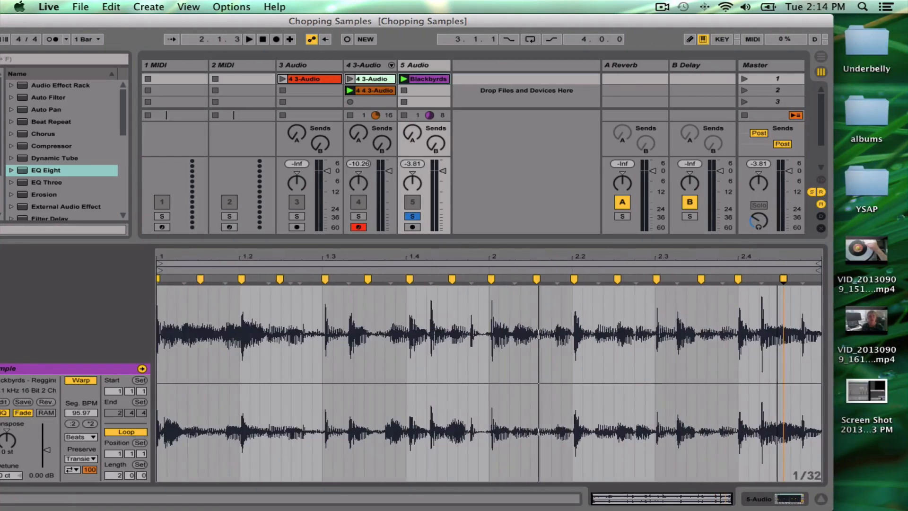
left_click(706, 369)
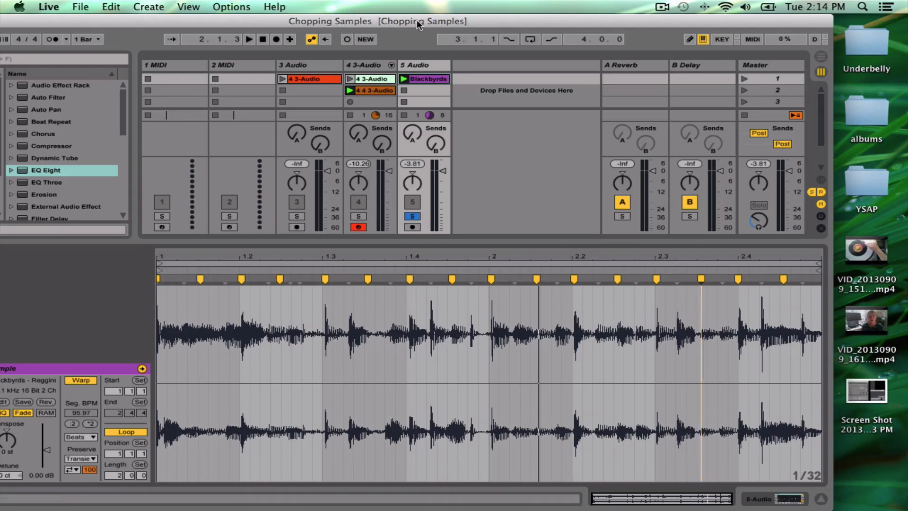
Play back the fully warp-marked Blackbyrds clip to check its timing, then stop it
left_click_drag(418, 22, 584, 25)
key("space")
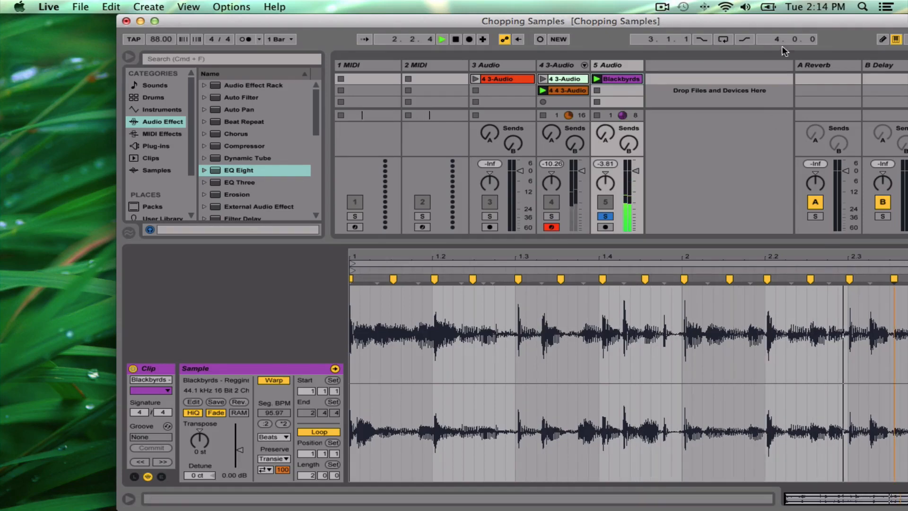
left_click_drag(778, 23, 662, 24)
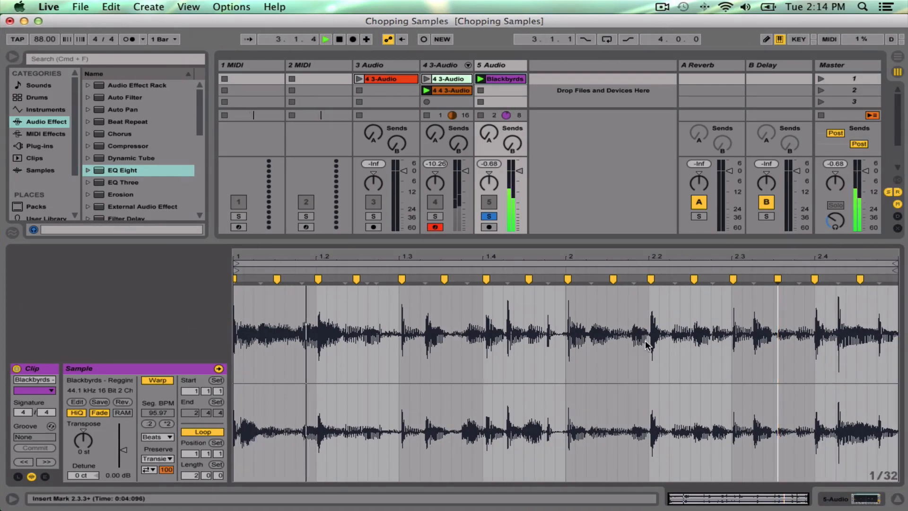
key("space")
Slice the Blackbyrds clip to a new MIDI track with one slice per warp marker
right_click(510, 364)
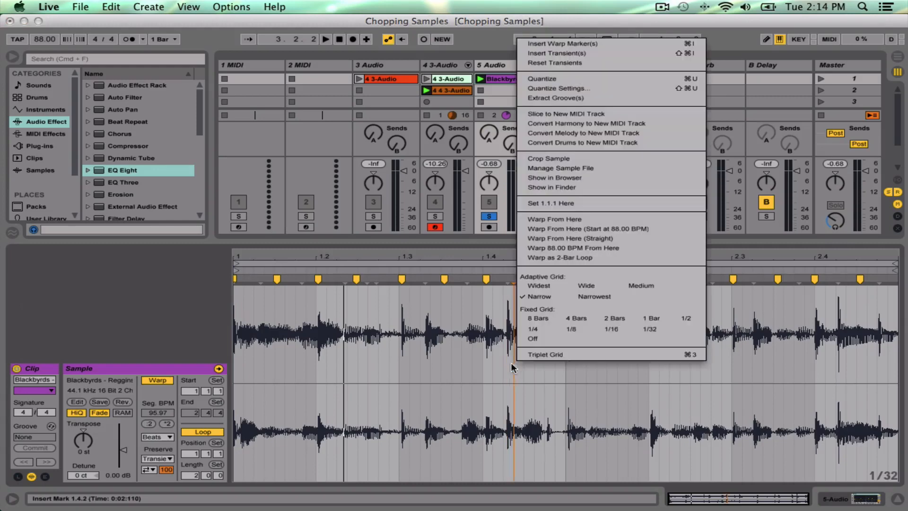
left_click(520, 116)
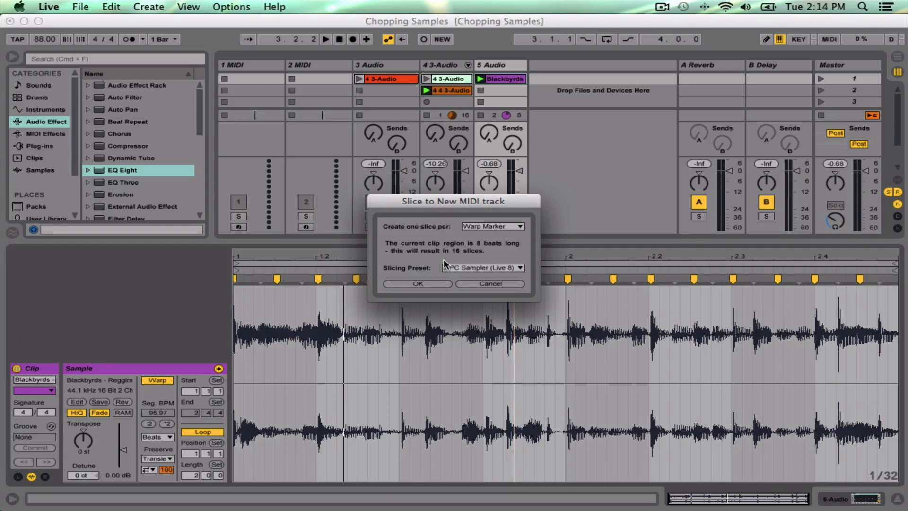
left_click(419, 284)
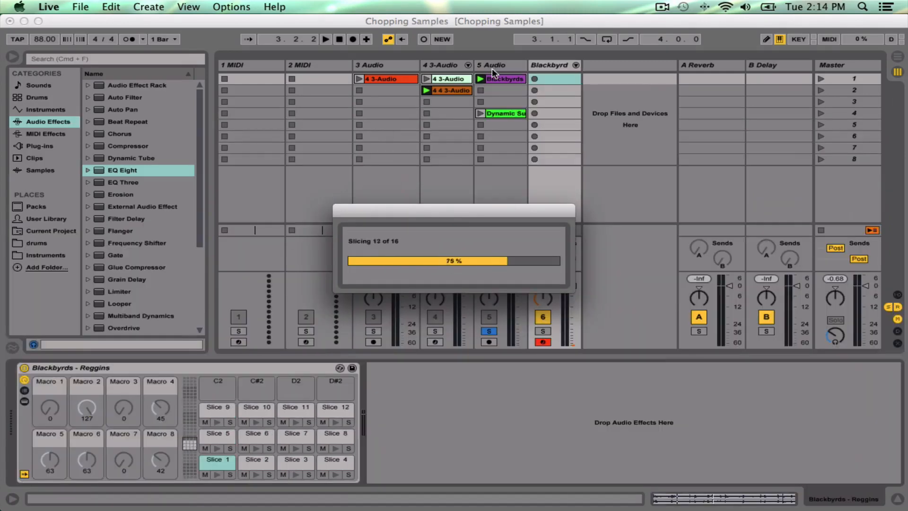
left_click(506, 79)
left_click(560, 69)
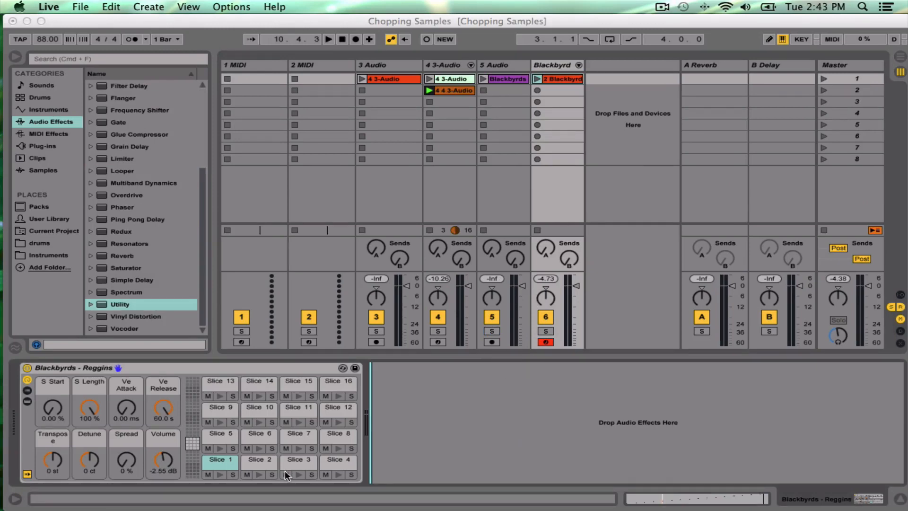
Examine the new rack's slices in their samplers, zooming in on the sample region of Slice 12
left_click(210, 462)
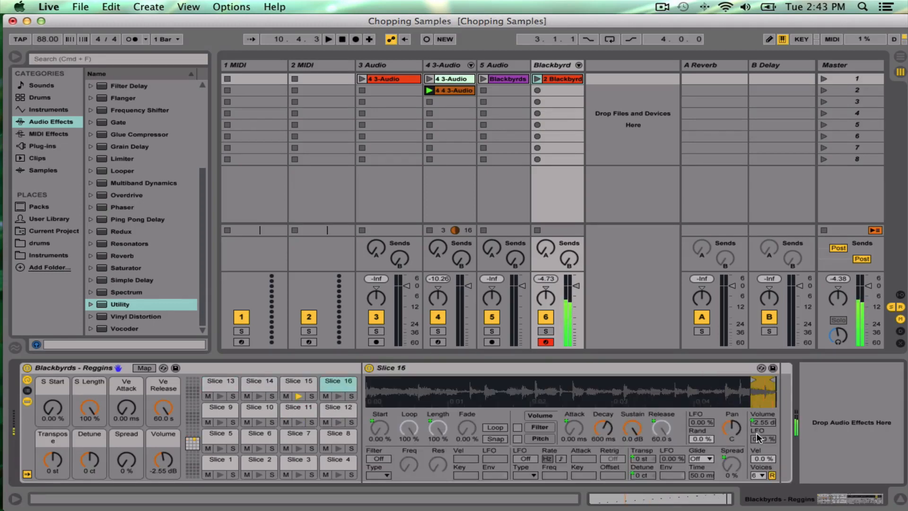
left_click(663, 392)
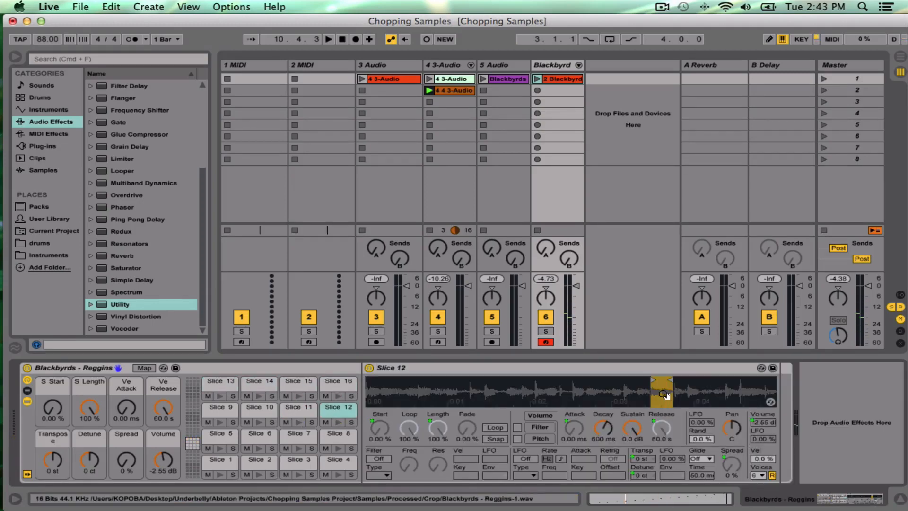
left_click_drag(662, 393, 661, 398)
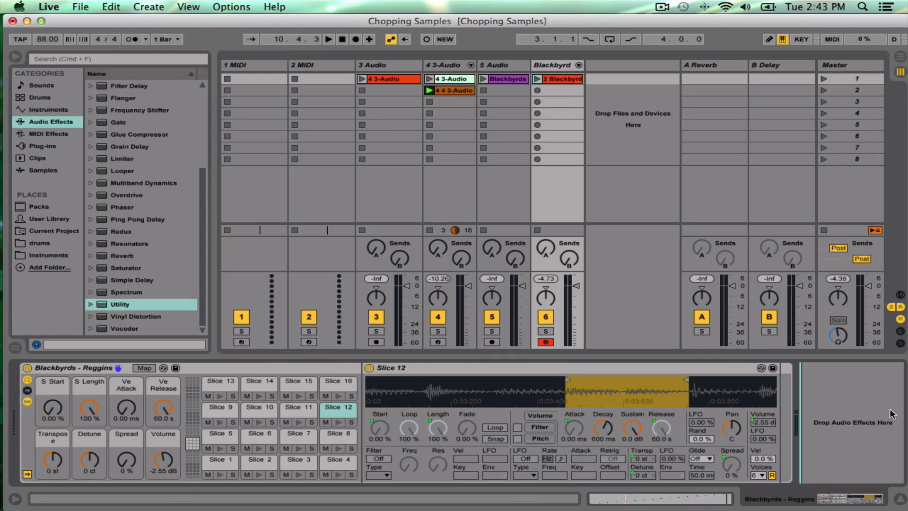
left_click(218, 461)
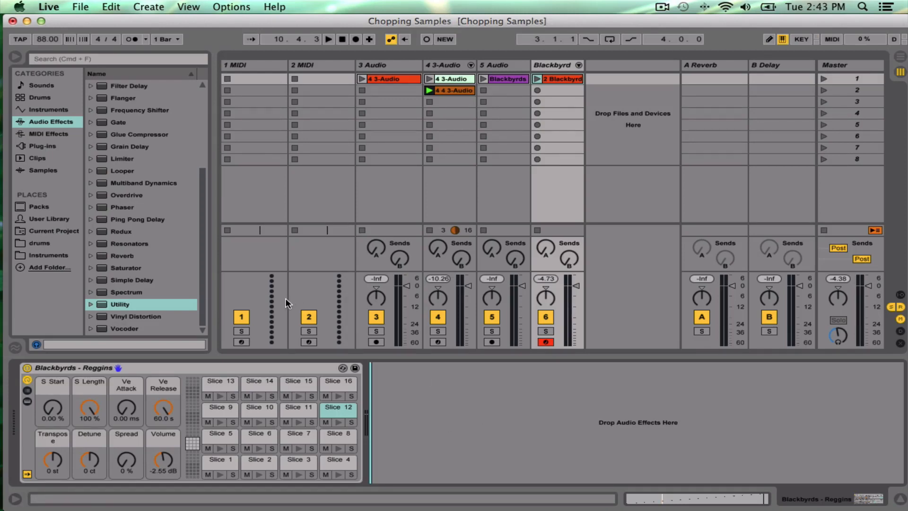
Add a Utility effect to the sliced Blackbyrds track and set its channel mode to Left
double_click(117, 304)
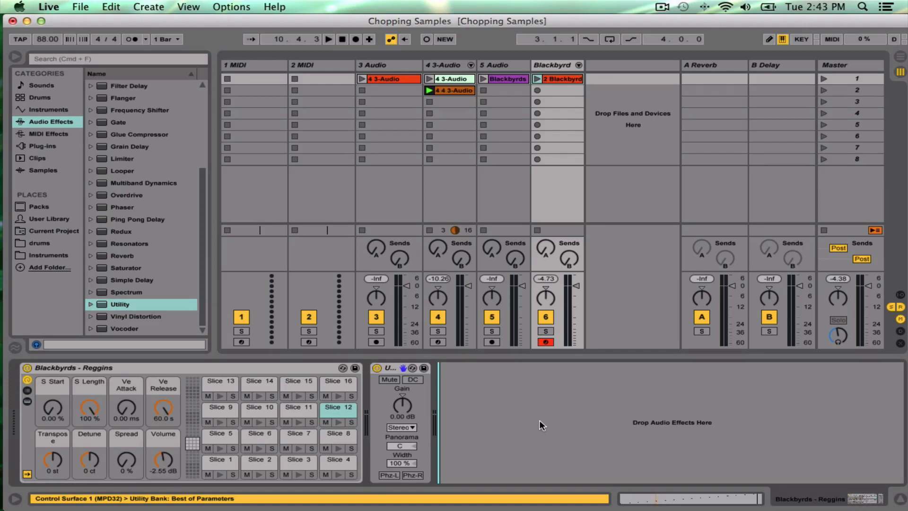
left_click(391, 428)
left_click(392, 430)
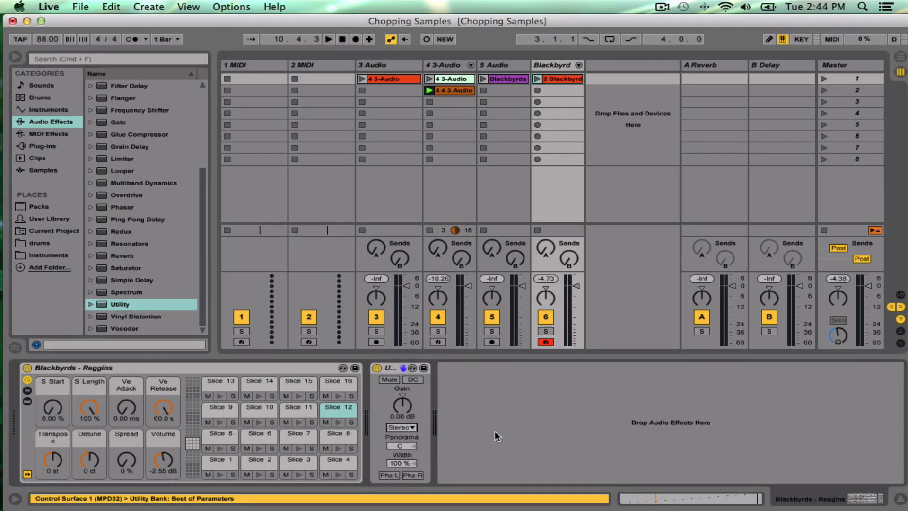
left_click(391, 429)
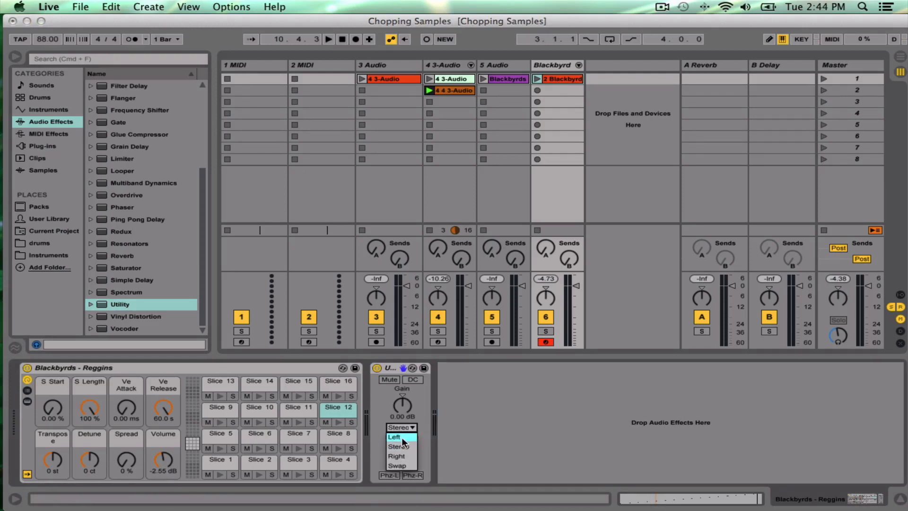
left_click(402, 437)
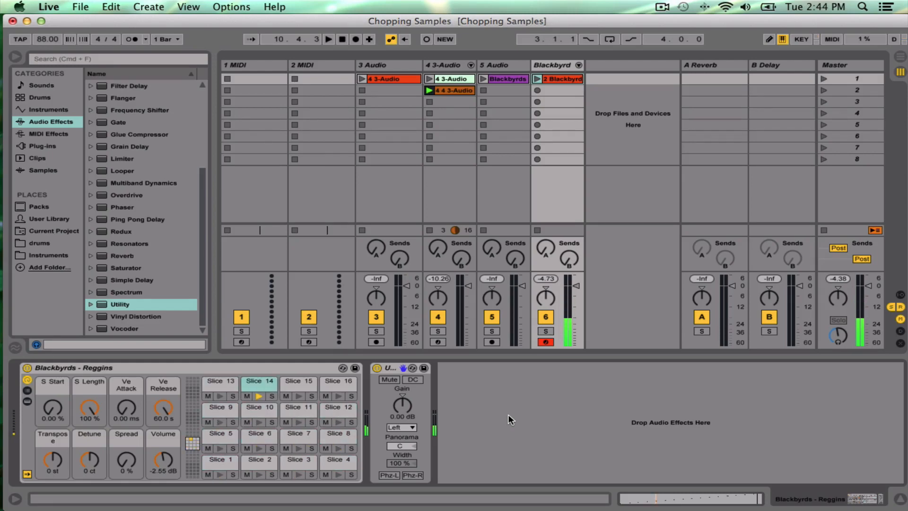
Switch the Utility effect's channel mode on the Blackbyrds track to Right
left_click(541, 430)
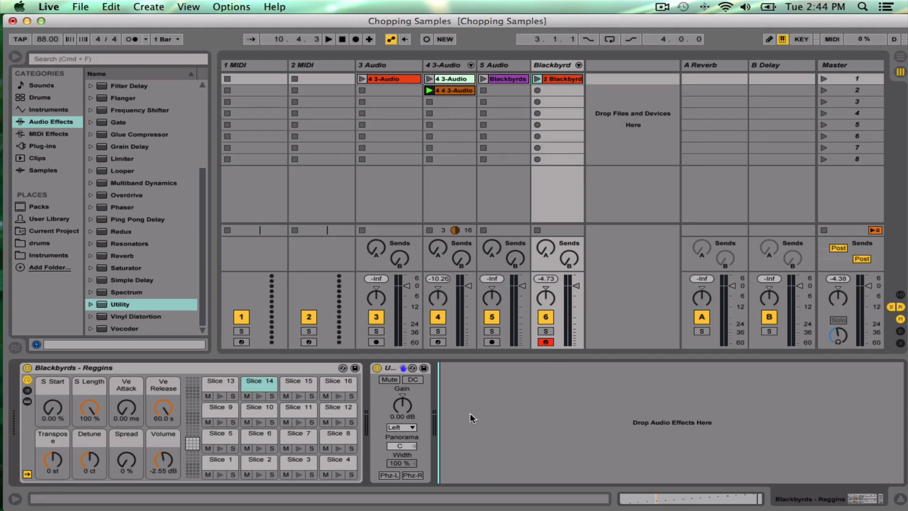
left_click(404, 429)
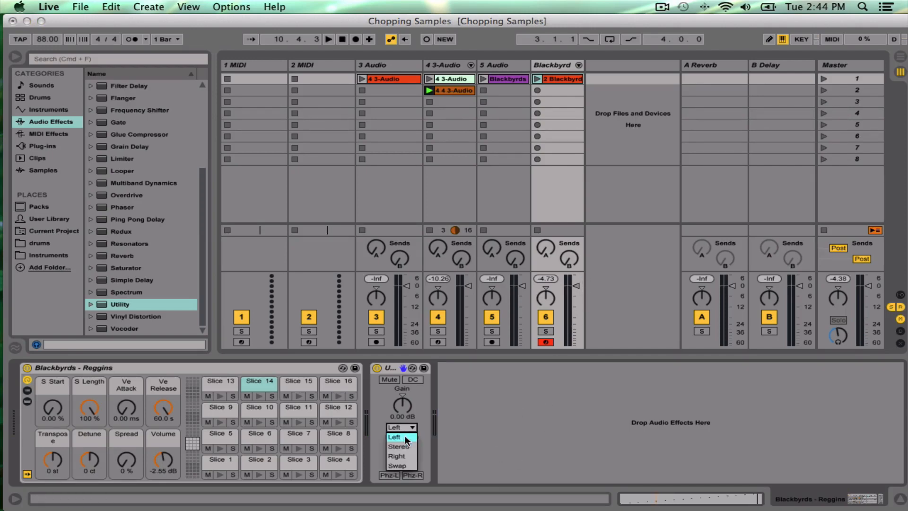
left_click(396, 456)
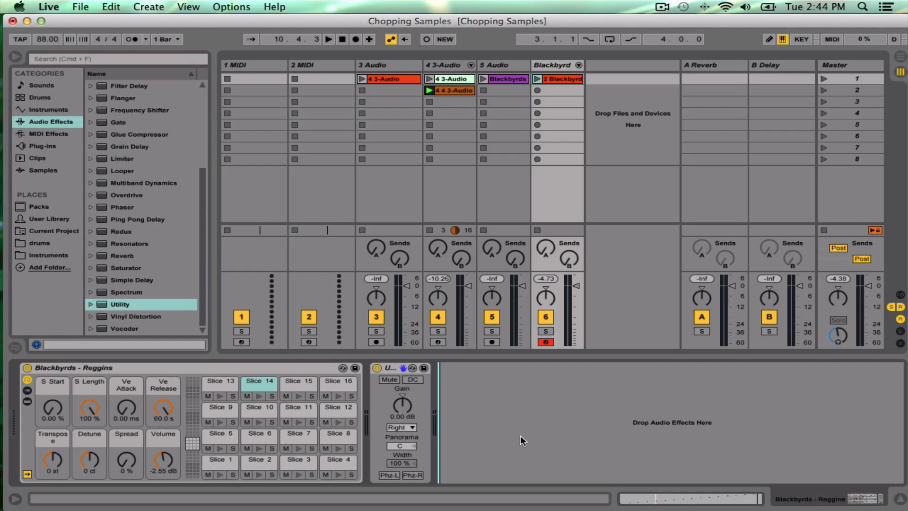
Audition Blackbyrds slices 1 through 12 in order using only the right channel
key("a")
key("w")
key("s")
key("e")
key("d")
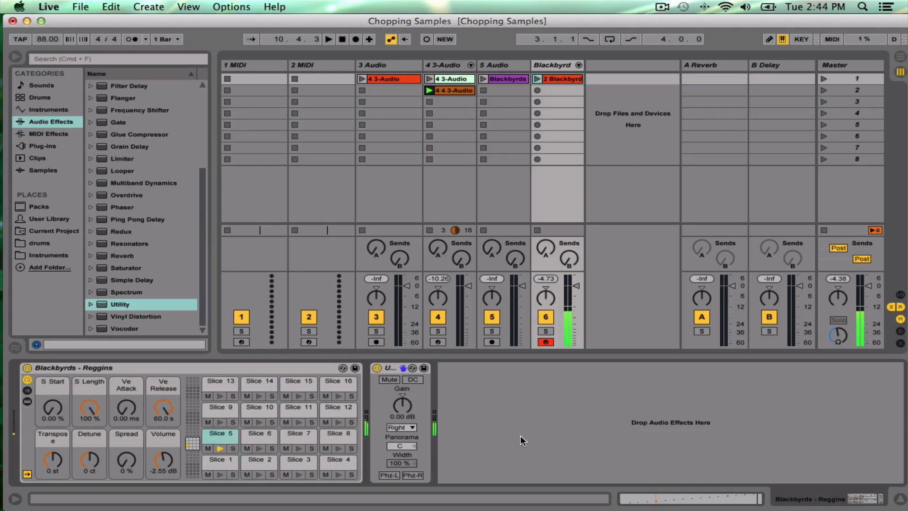
key("f")
key("t")
key("g")
left_click(520, 435)
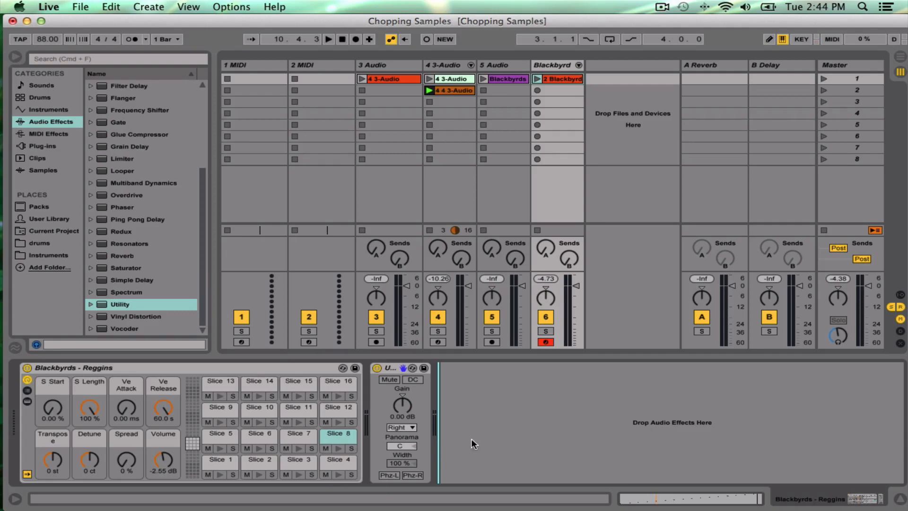
key("t")
key("g")
key("y")
key("h")
key("u")
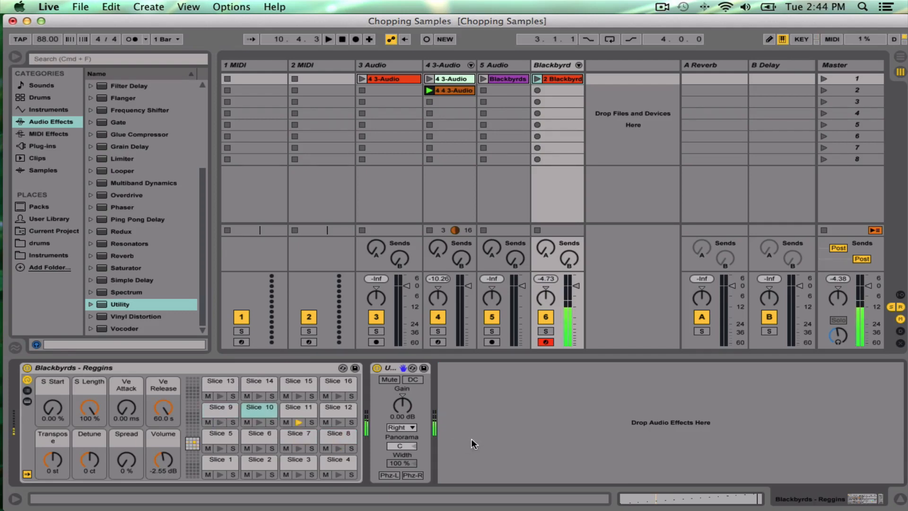
key("j")
Set the Utility effect's channel mode back to Left and audition slices 1 through 7
left_click(411, 429)
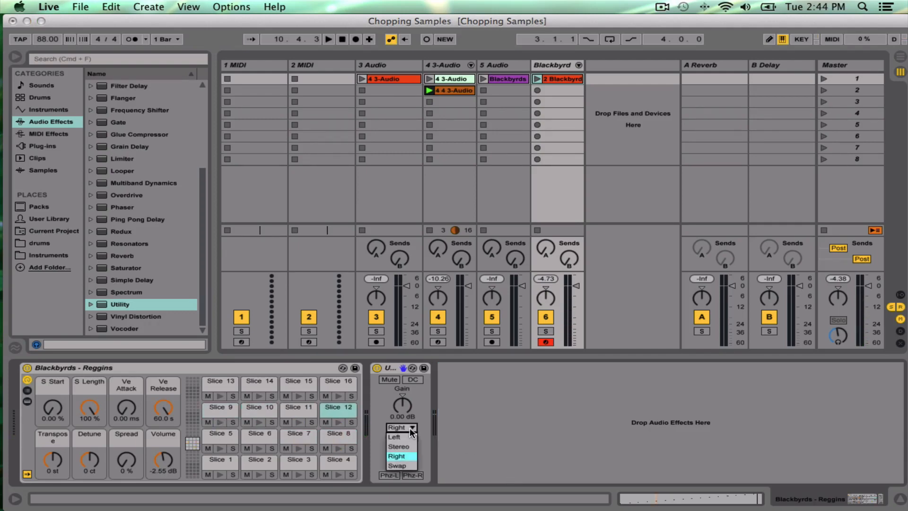
left_click(408, 438)
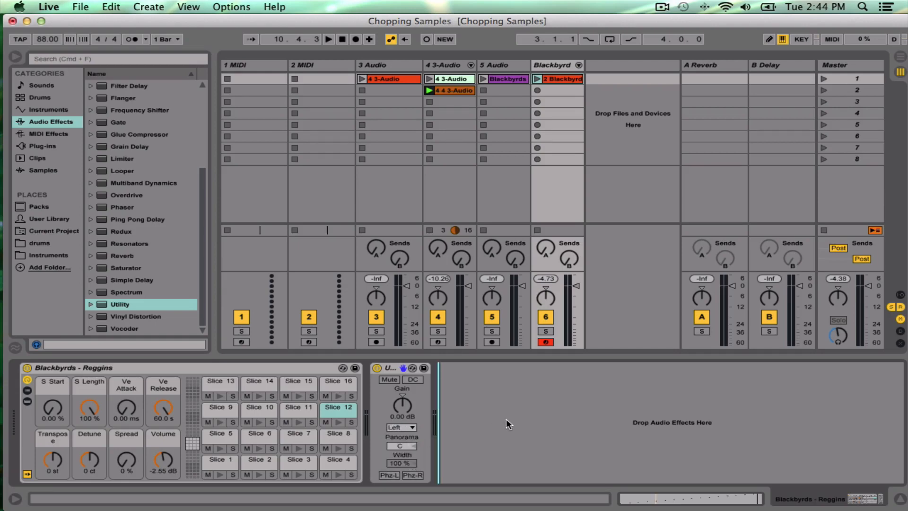
key("a")
key("w")
key("s")
key("e")
key("d")
key("f")
key("t")
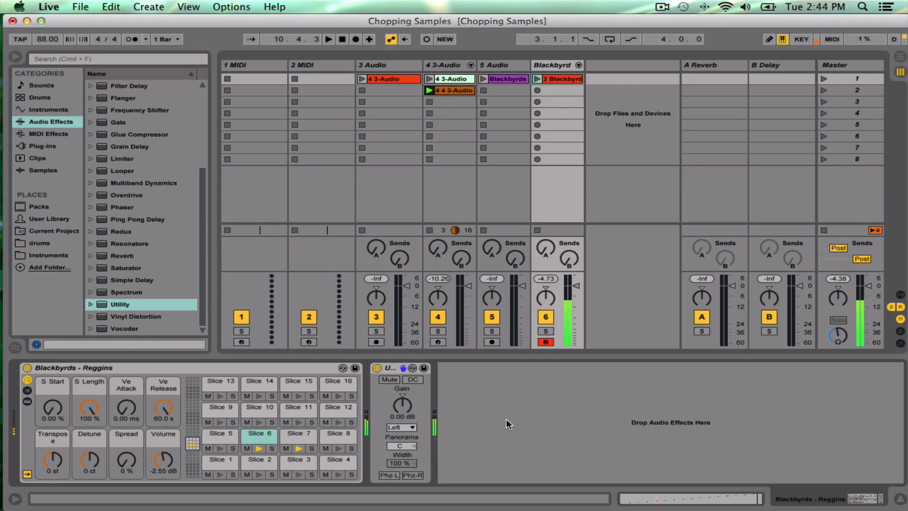
Start playback and play Blackbyrds slices 1 through 16 in order over the chopped pattern
key("space")
key("a")
key("w")
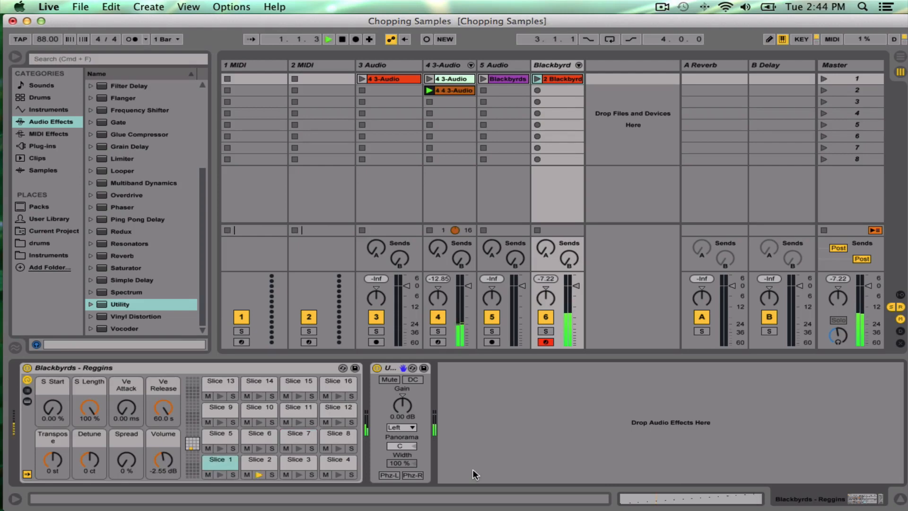
key("s")
key("e")
key("d")
key("f")
key("t")
key("g")
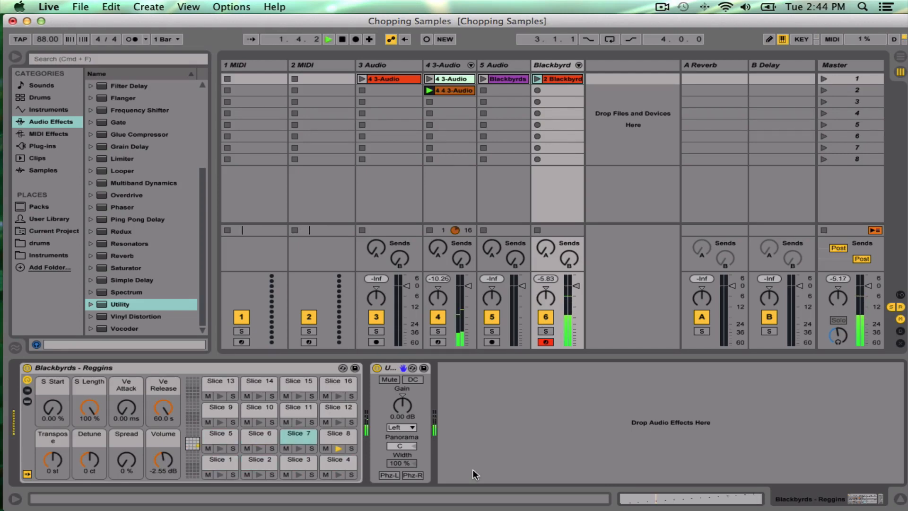
key("y")
key("h")
key("u")
key("j")
key("k")
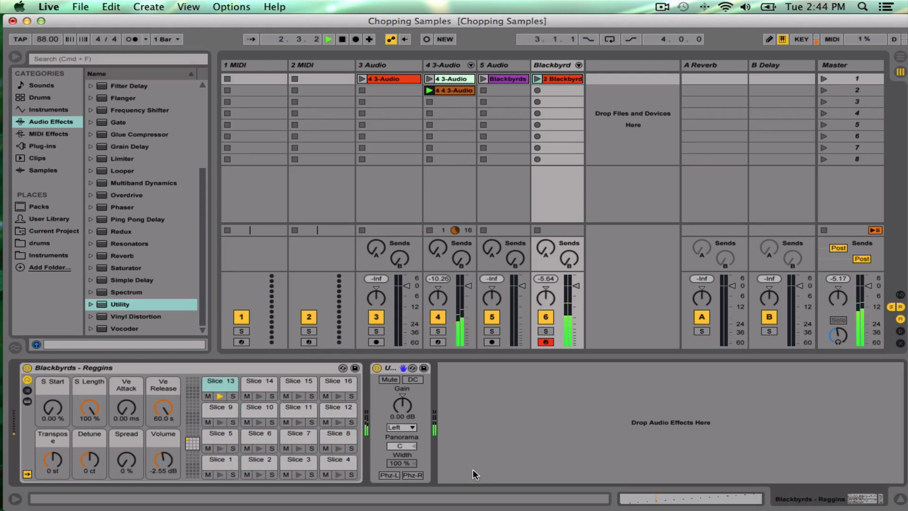
key("o")
key("l")
key("p")
Play the Blackbyrds slices in order again from slice 1 through slice 11 and stop playback
key("a")
key("w")
key("s")
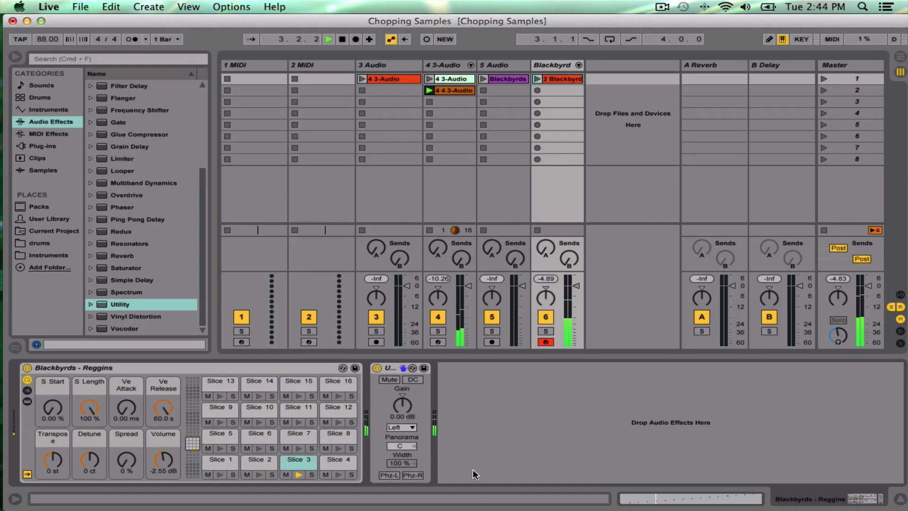
key("e")
key("d")
key("f")
key("t")
key("g")
key("y")
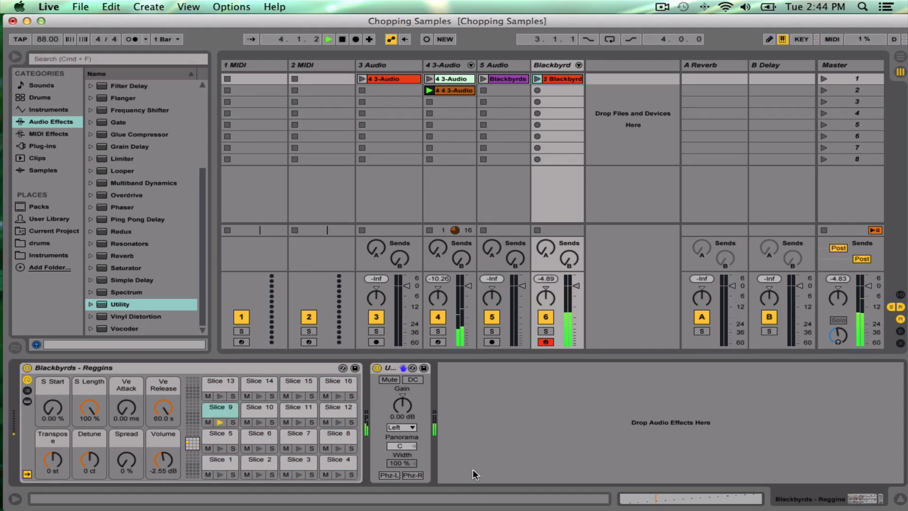
key("h")
key("u")
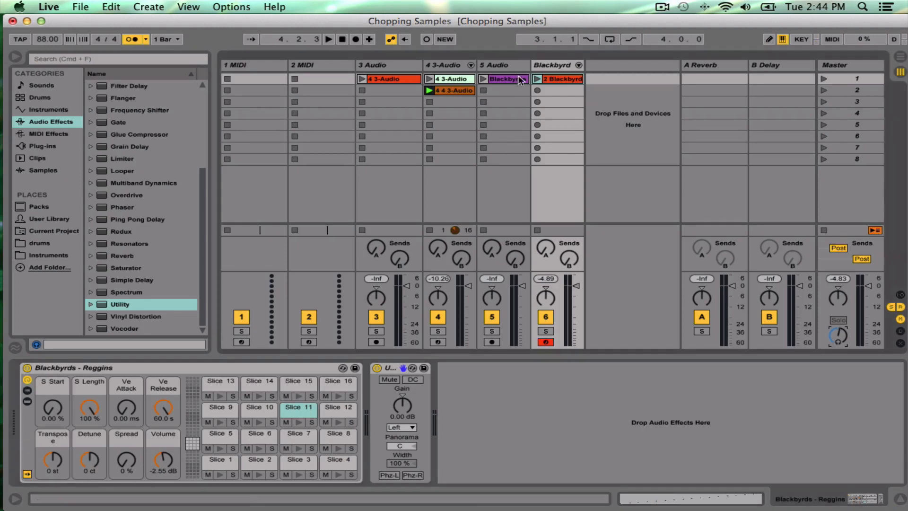
Record a slice performance into the Blackbyrds track's second clip slot and shorten the recorded clip's loop to two bars
left_click(537, 90)
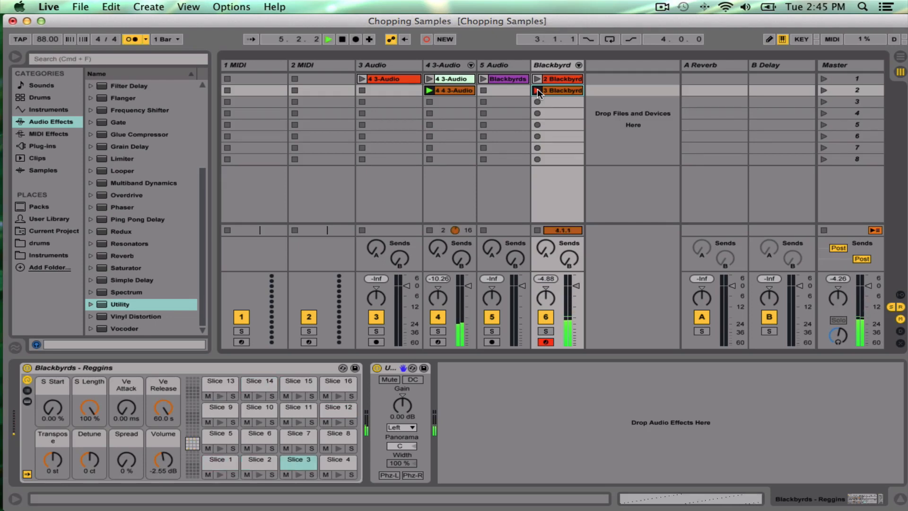
key("space")
left_click(707, 501)
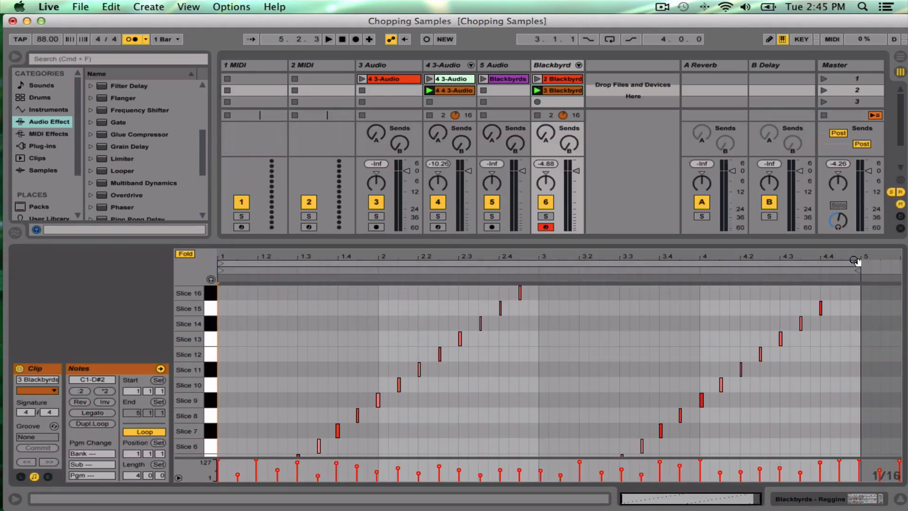
left_click_drag(859, 264, 539, 265)
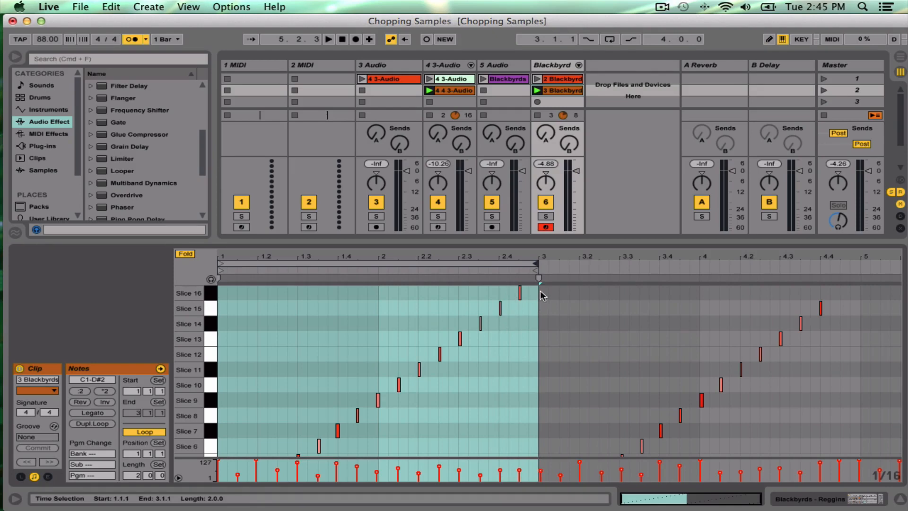
Quantize the notes for slices 5 through 16 in the first two bars of the recorded Blackbyrds clip
key("super+a")
right_click(344, 318)
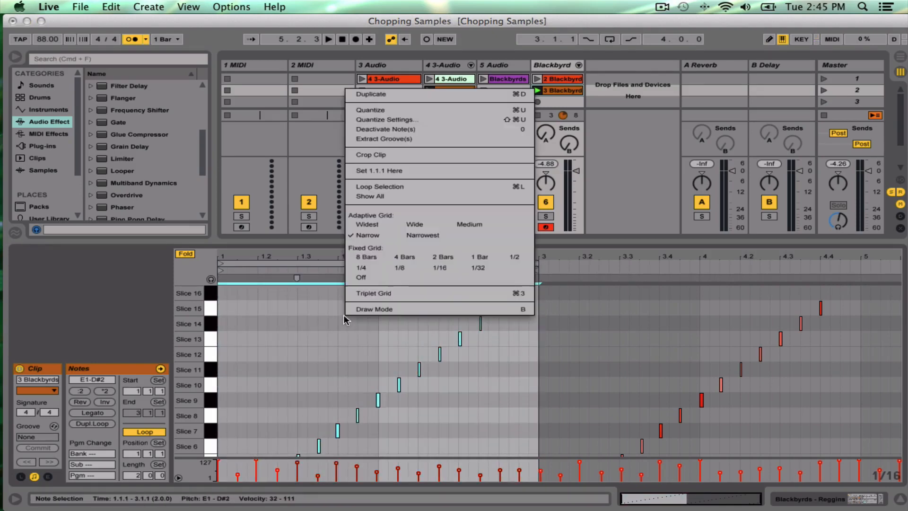
left_click(370, 110)
Select the notes for slices 1 through 4 at the start of the recorded clip and quantize them
scroll(376, 339, "down", 3)
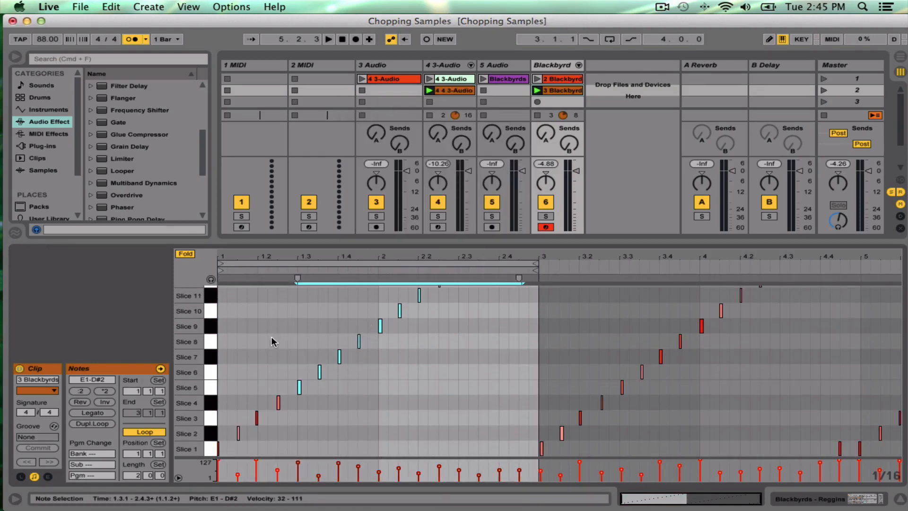
left_click_drag(272, 338, 278, 351)
left_click_drag(300, 436, 199, 384)
left_click(315, 400)
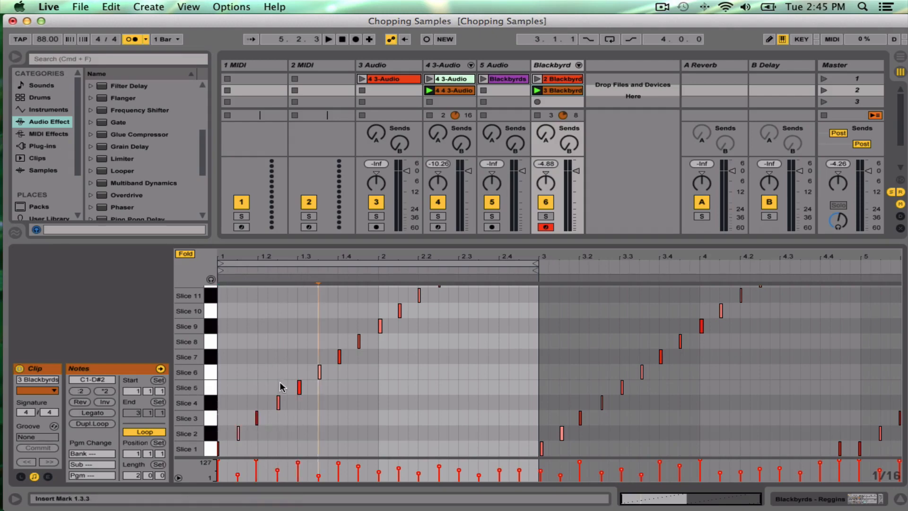
left_click_drag(277, 386, 214, 457)
right_click(274, 368)
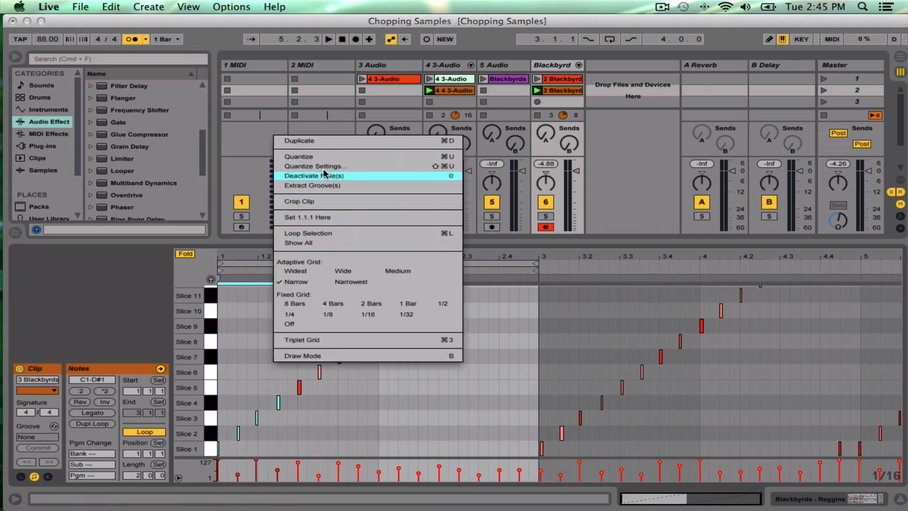
left_click(331, 156)
Play the quantized clip over the chopped pattern, turn off the metronome, stop playback and select the recorded Blackbyrds clip
left_click(805, 499)
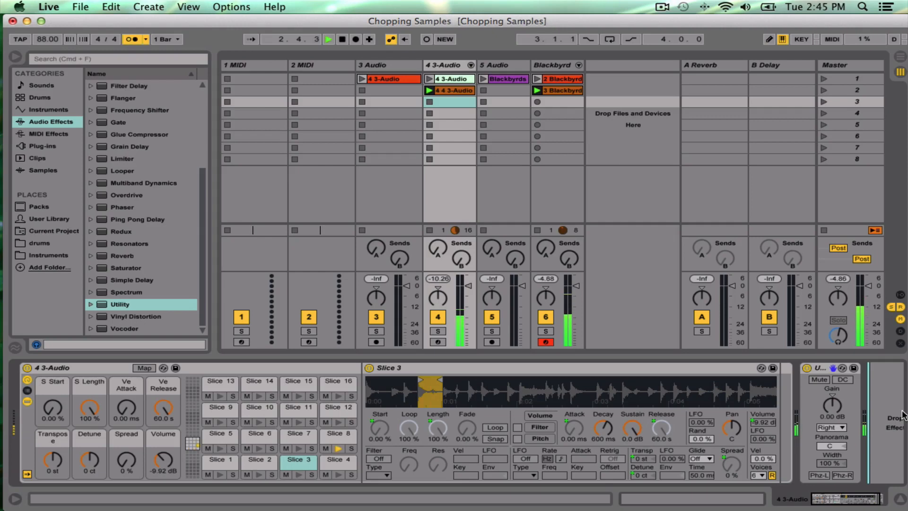
left_click(126, 41)
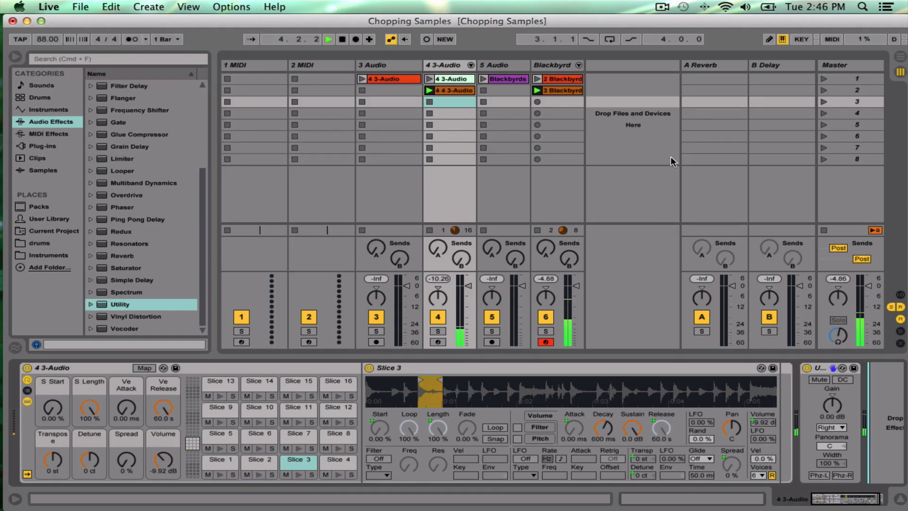
key("space")
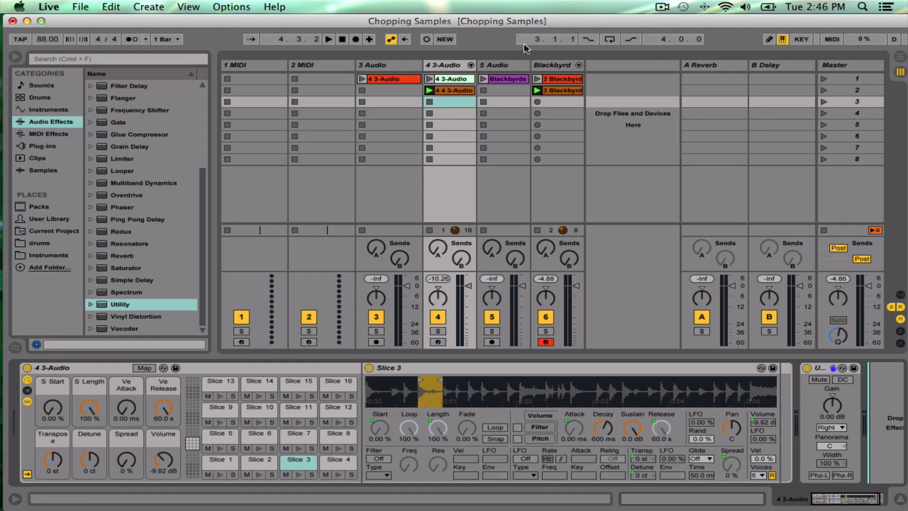
left_click(552, 91)
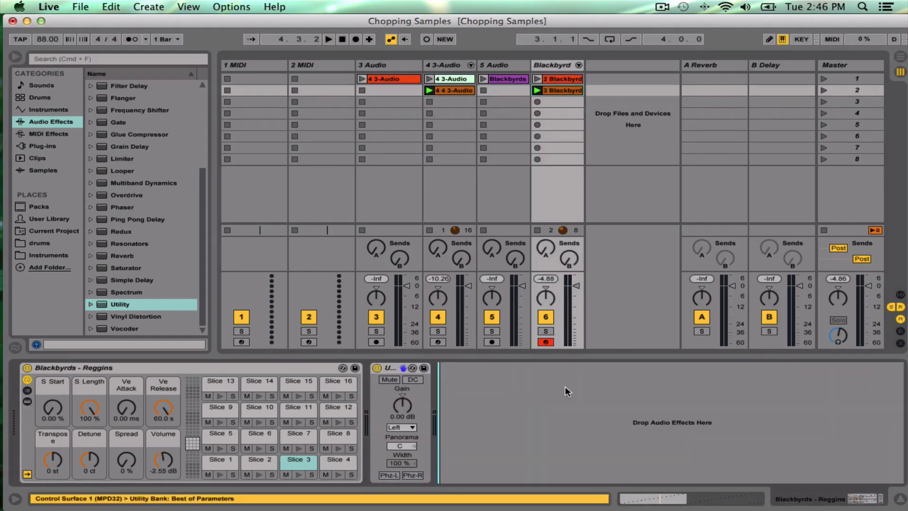